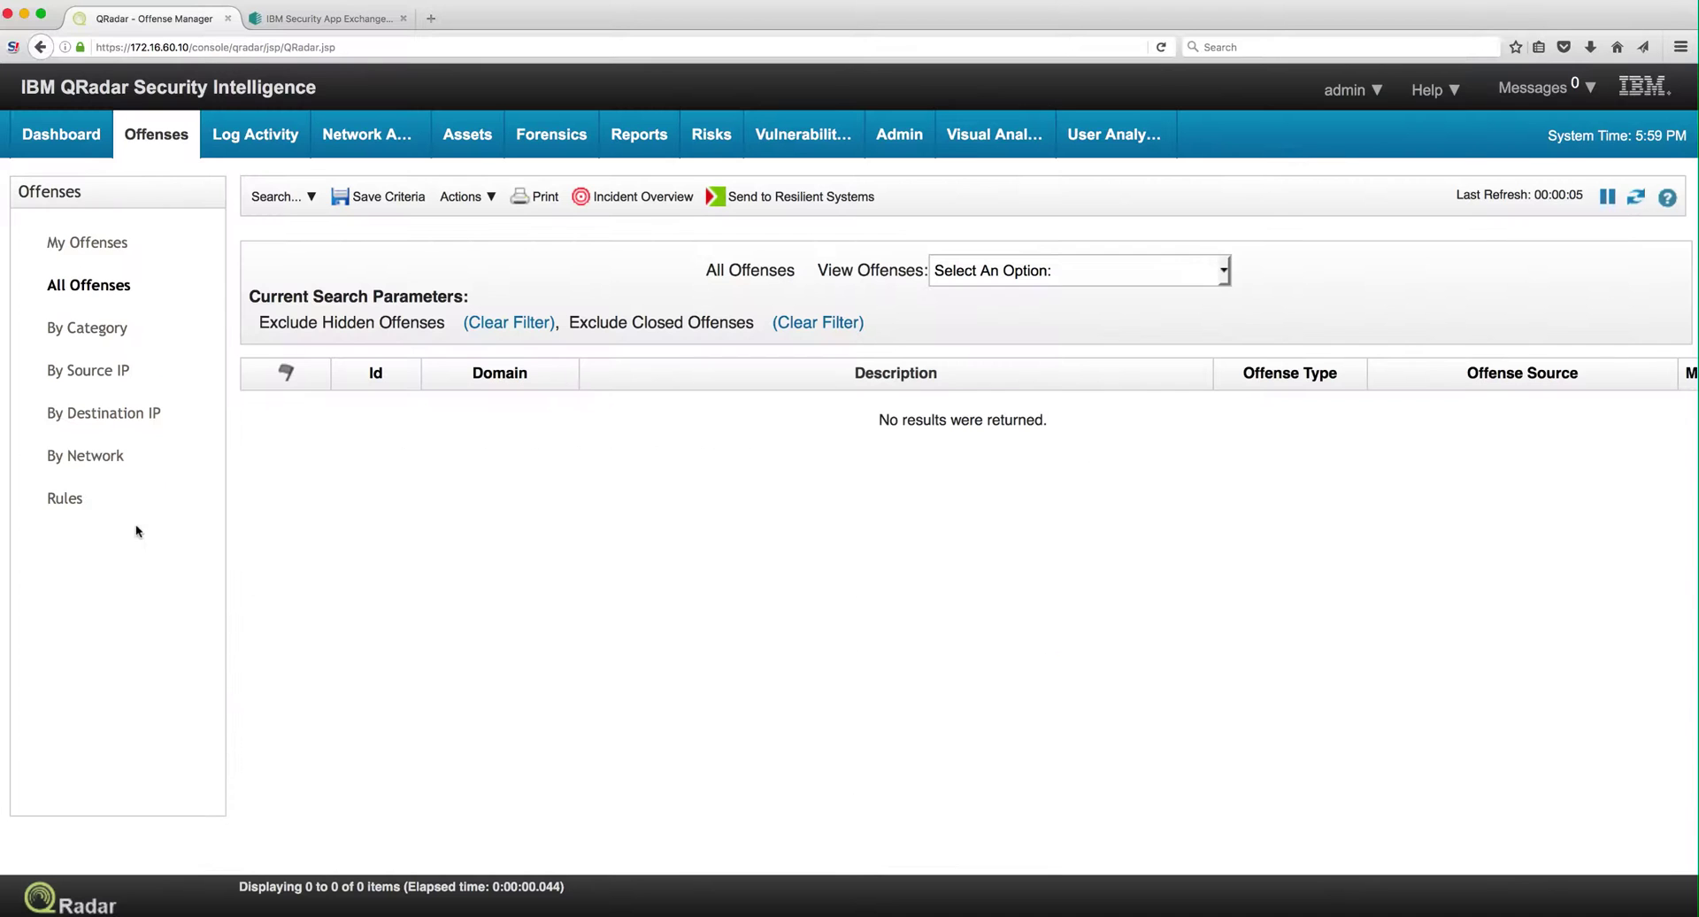
- Show the Offenses rules list and search it for 'RFISI', listing six RFISI rules
click(77, 501)
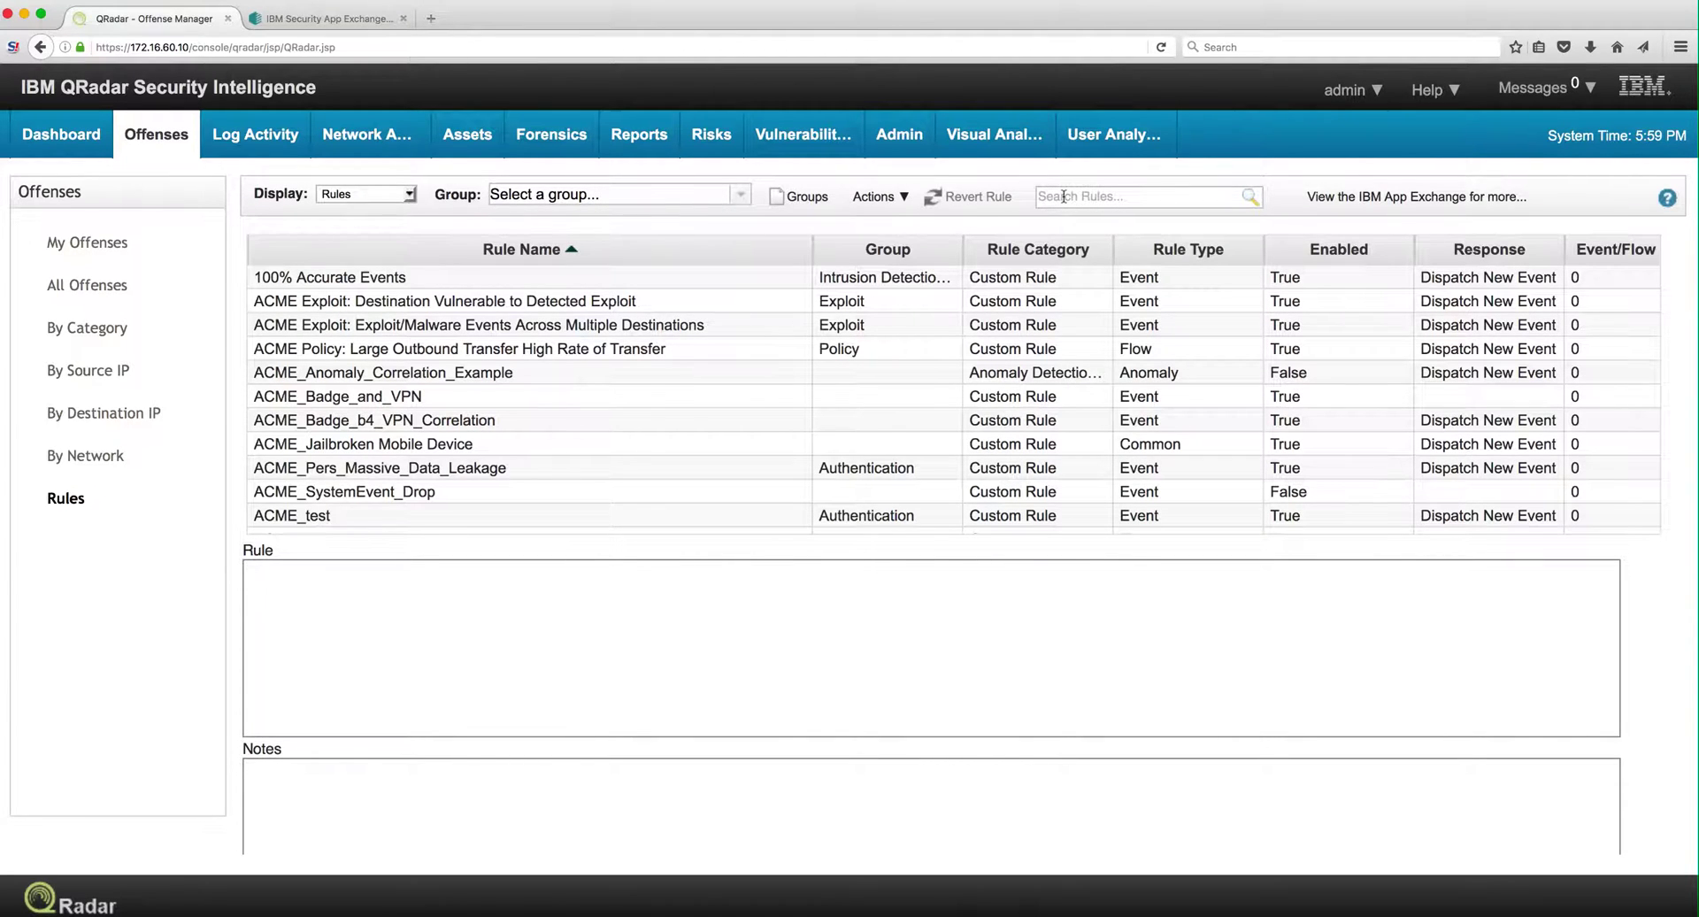
click(1064, 196)
text(RFISI)
click(1250, 205)
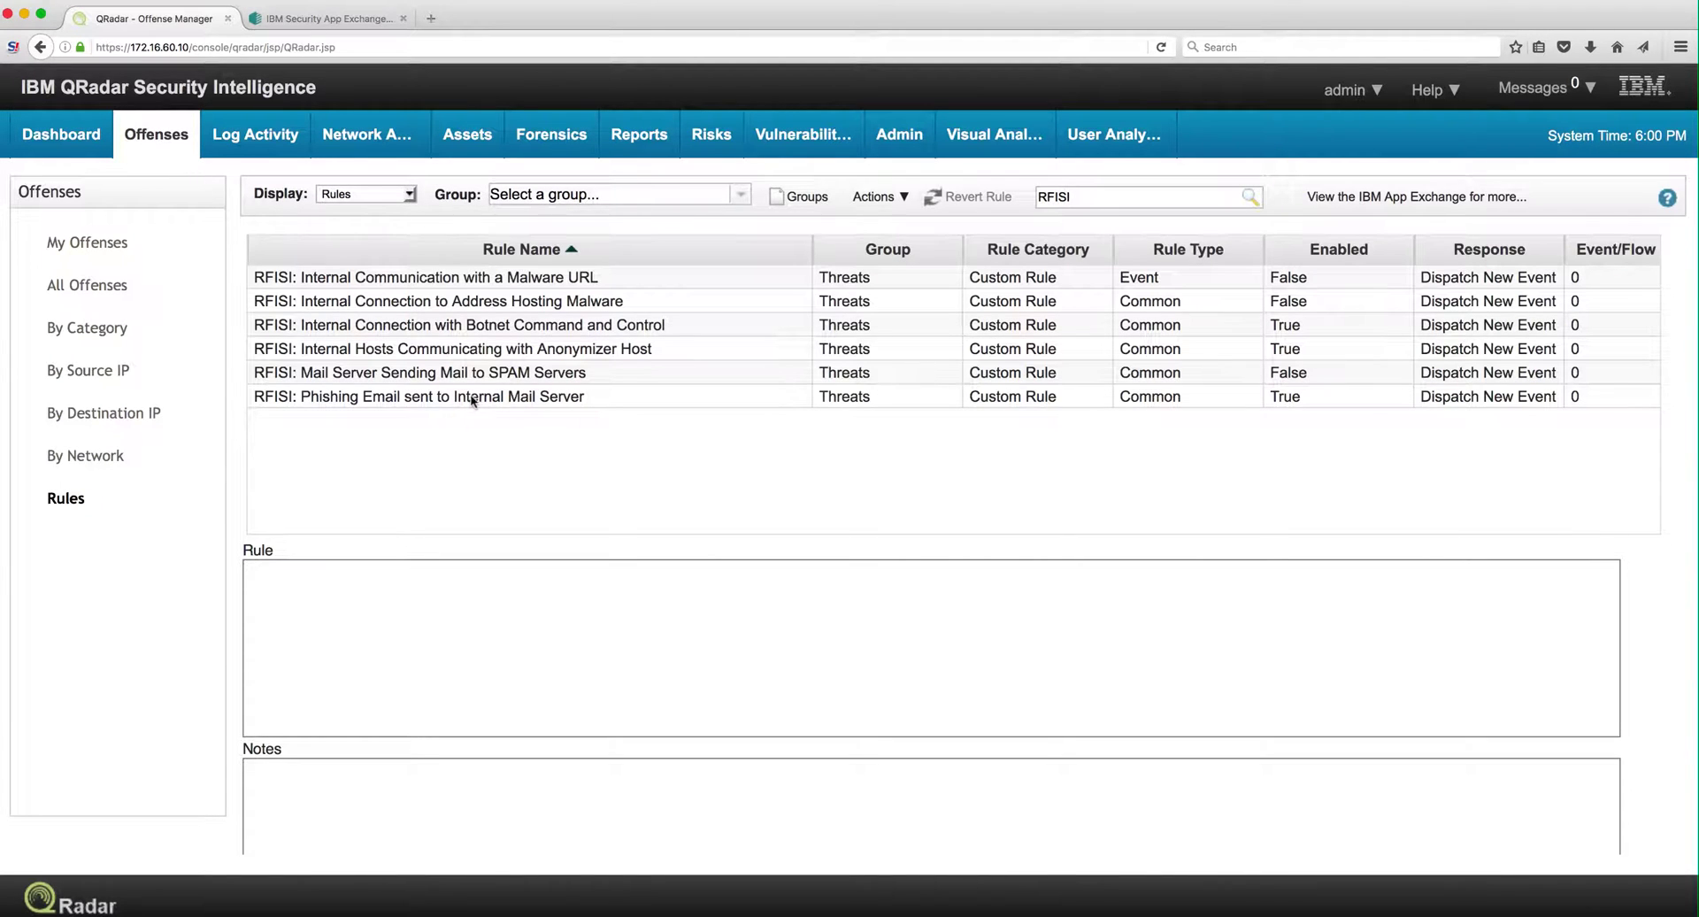
- Open the 'RFISI: Phishing Email sent to Internal Mail Server' rule in the Rule Wizard
double_click(460, 397)
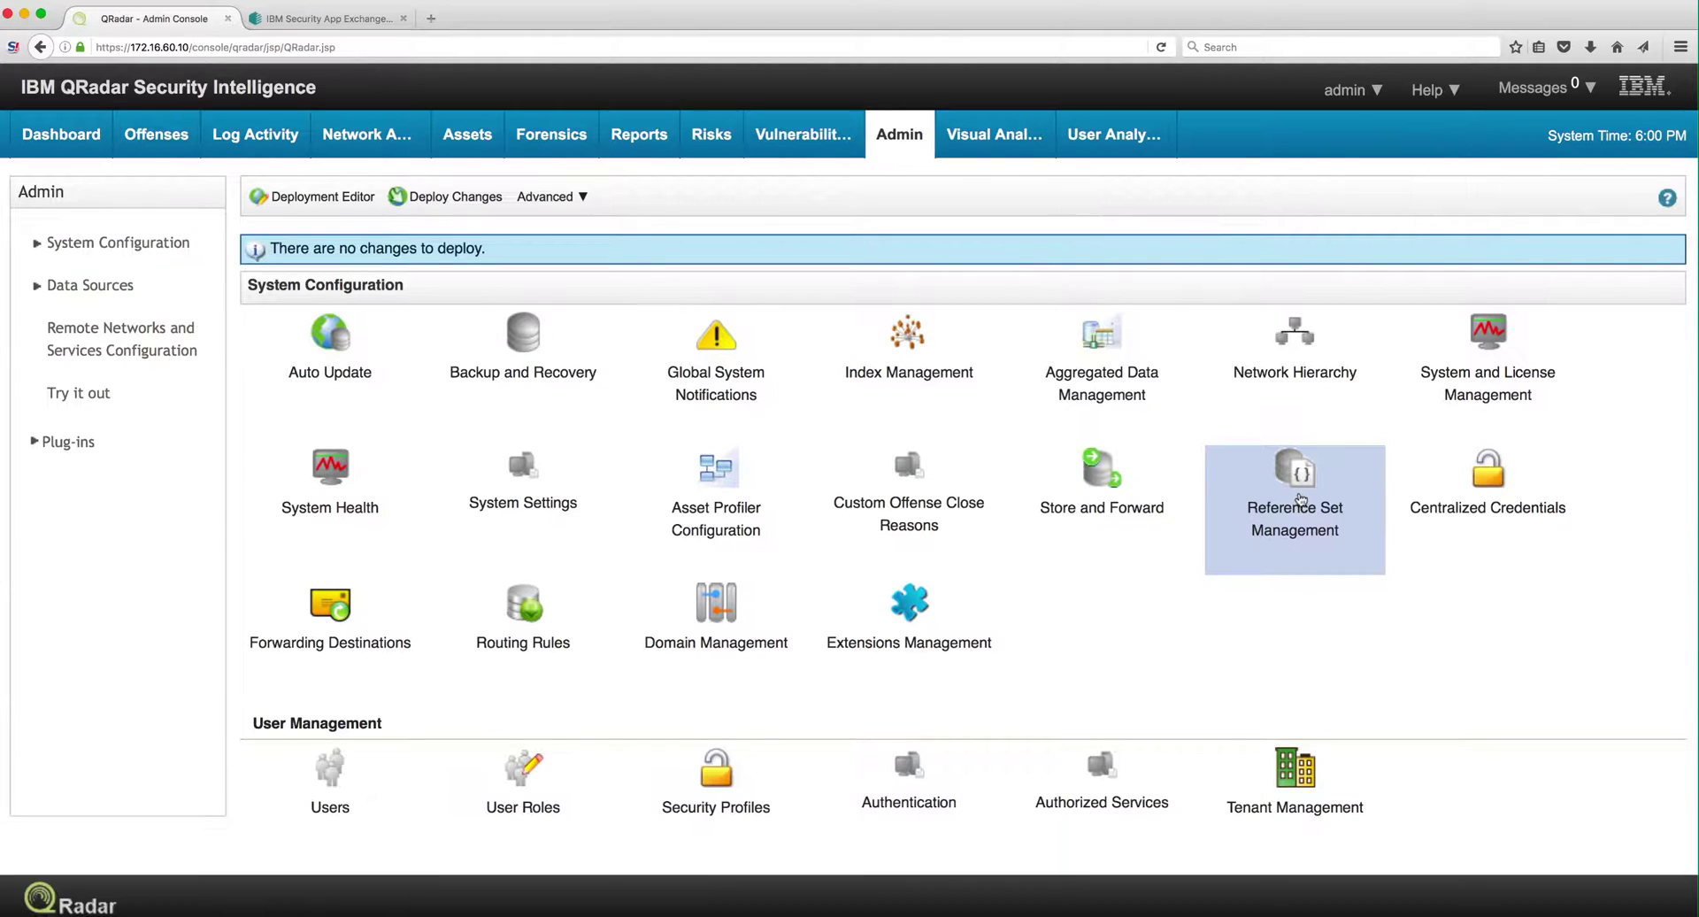
- Open Reference Set Management and filter the sets by 'Phis'
click(1299, 500)
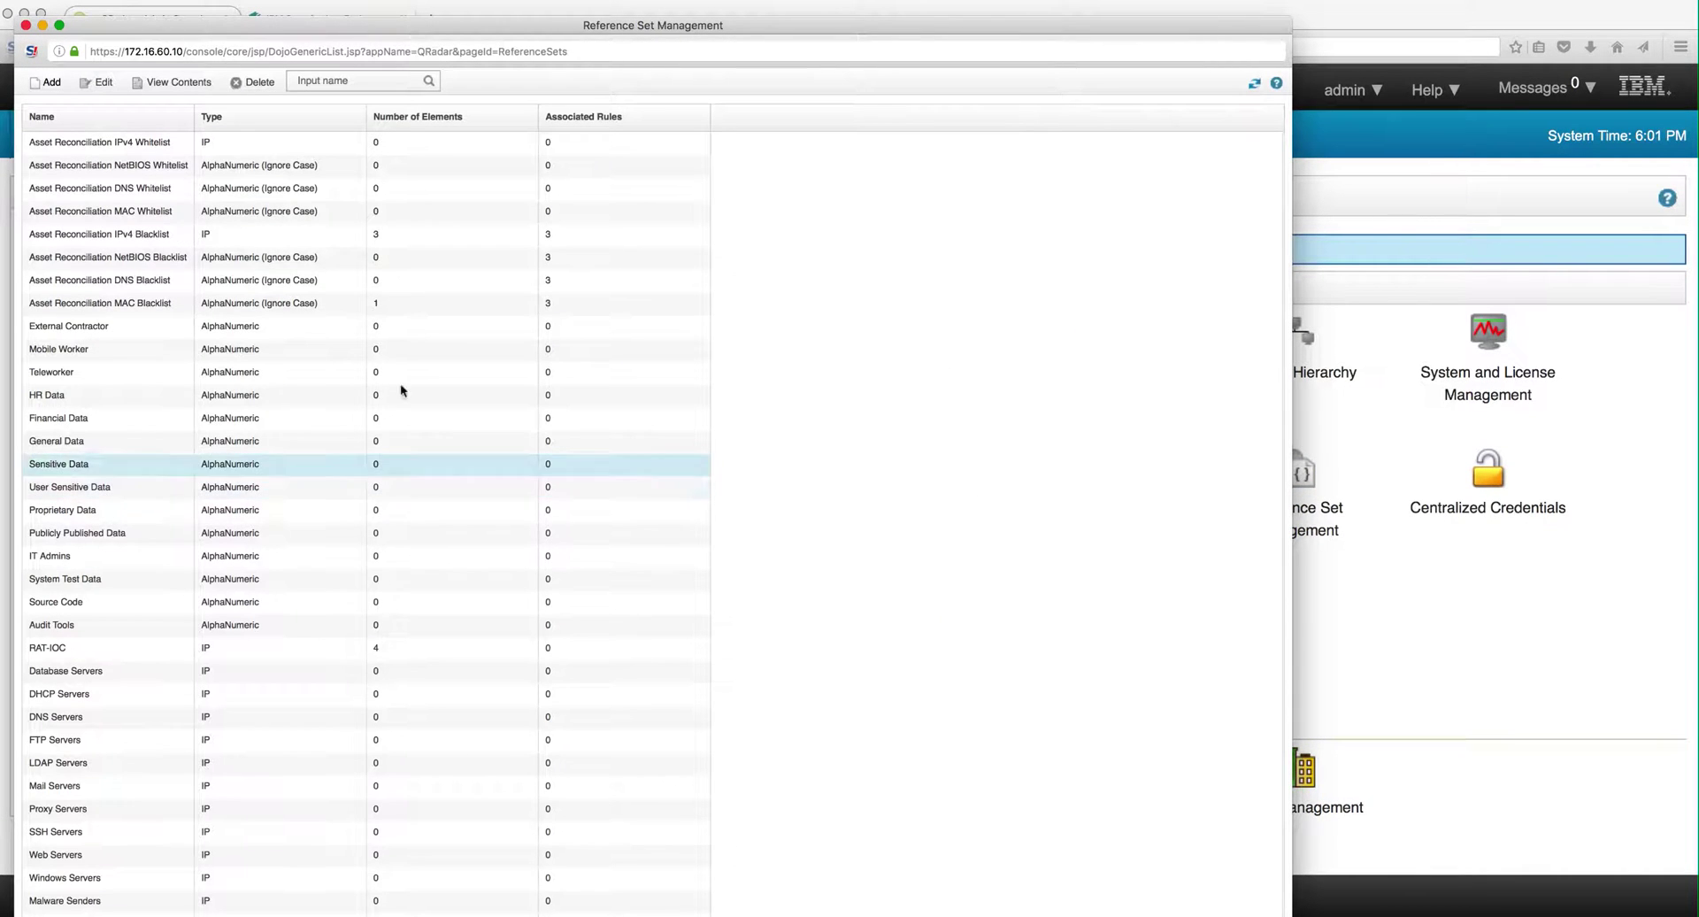
click(317, 79)
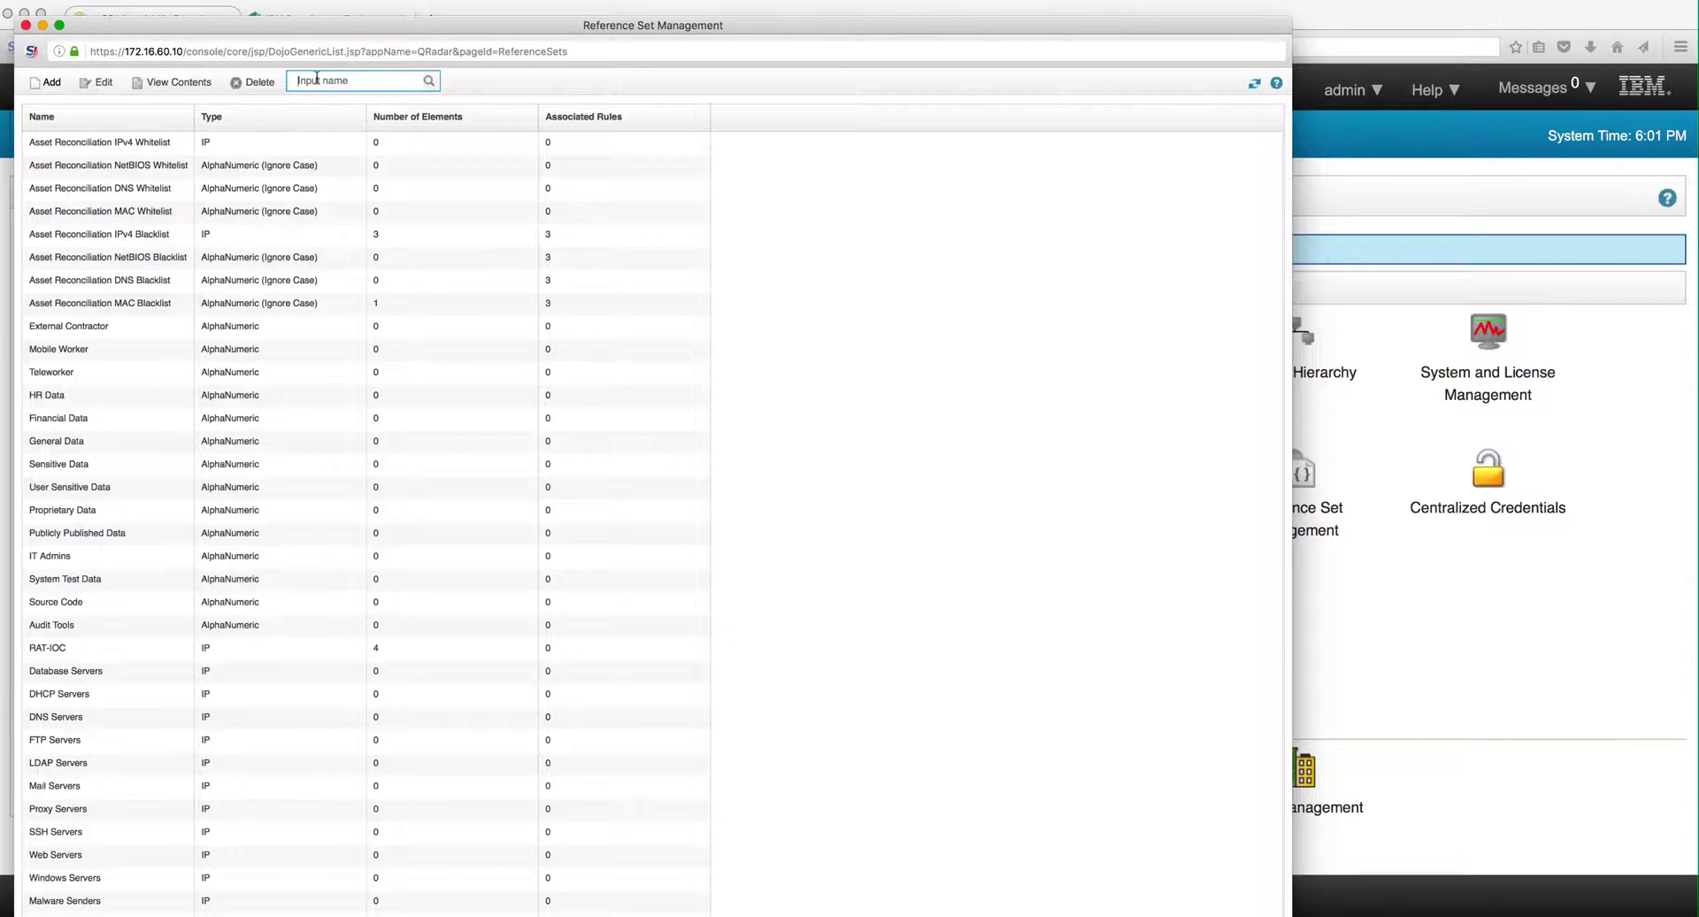
text(Phis)
click(428, 82)
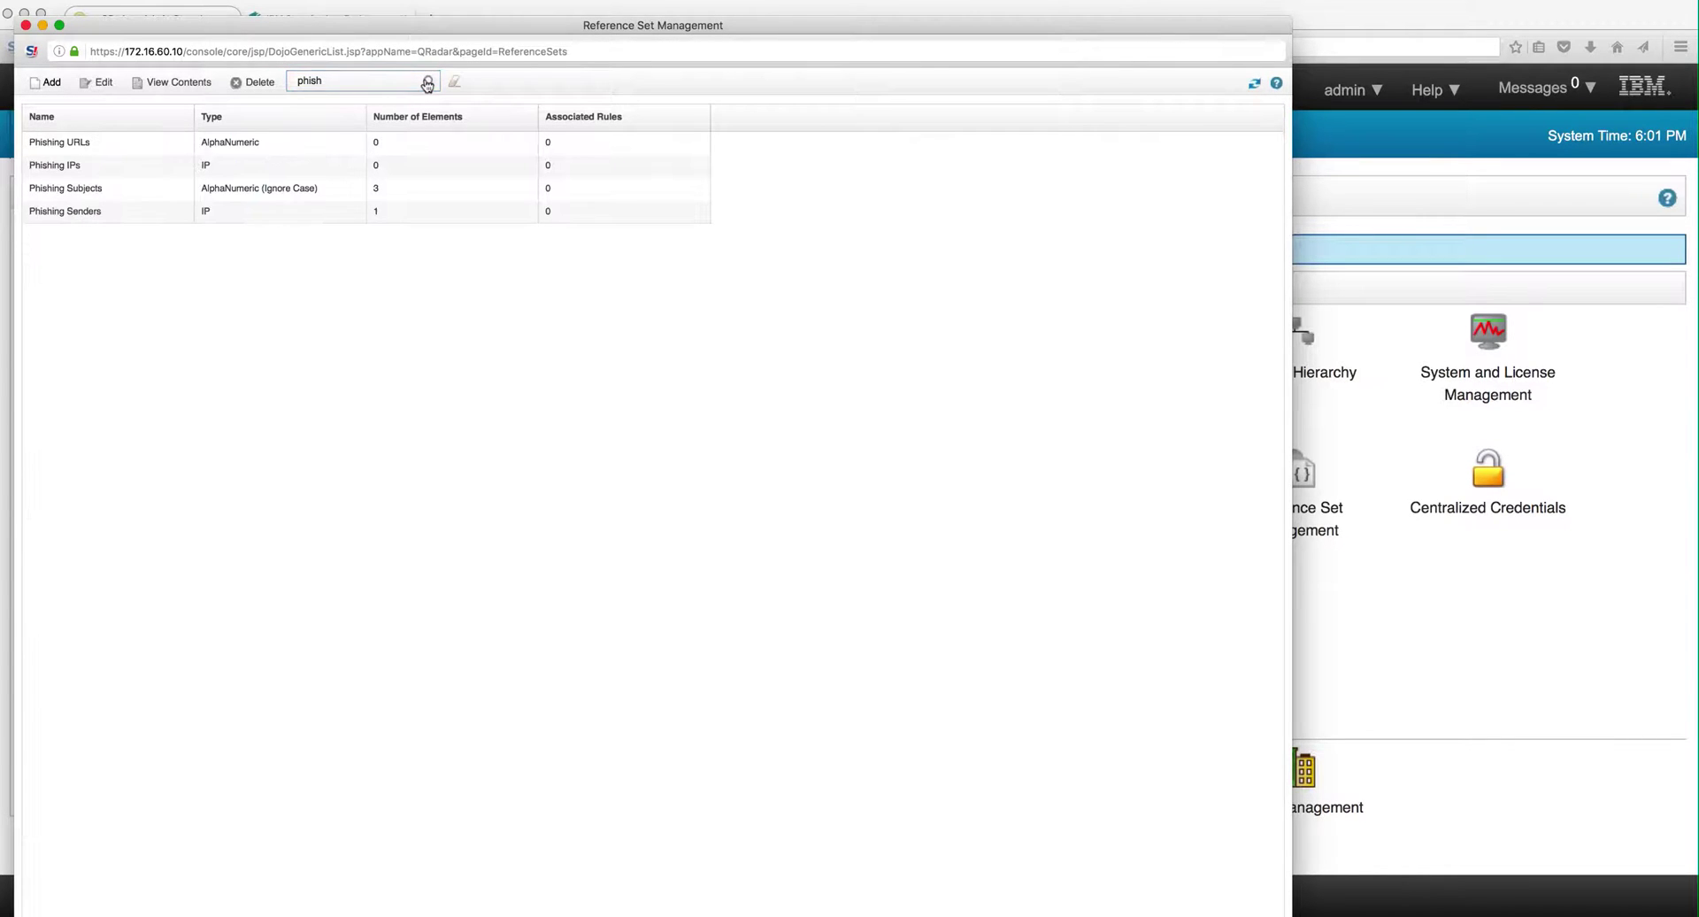
- Check that Phishing Senders holds the sender IP 212.19.223.18, then close it
click(135, 218)
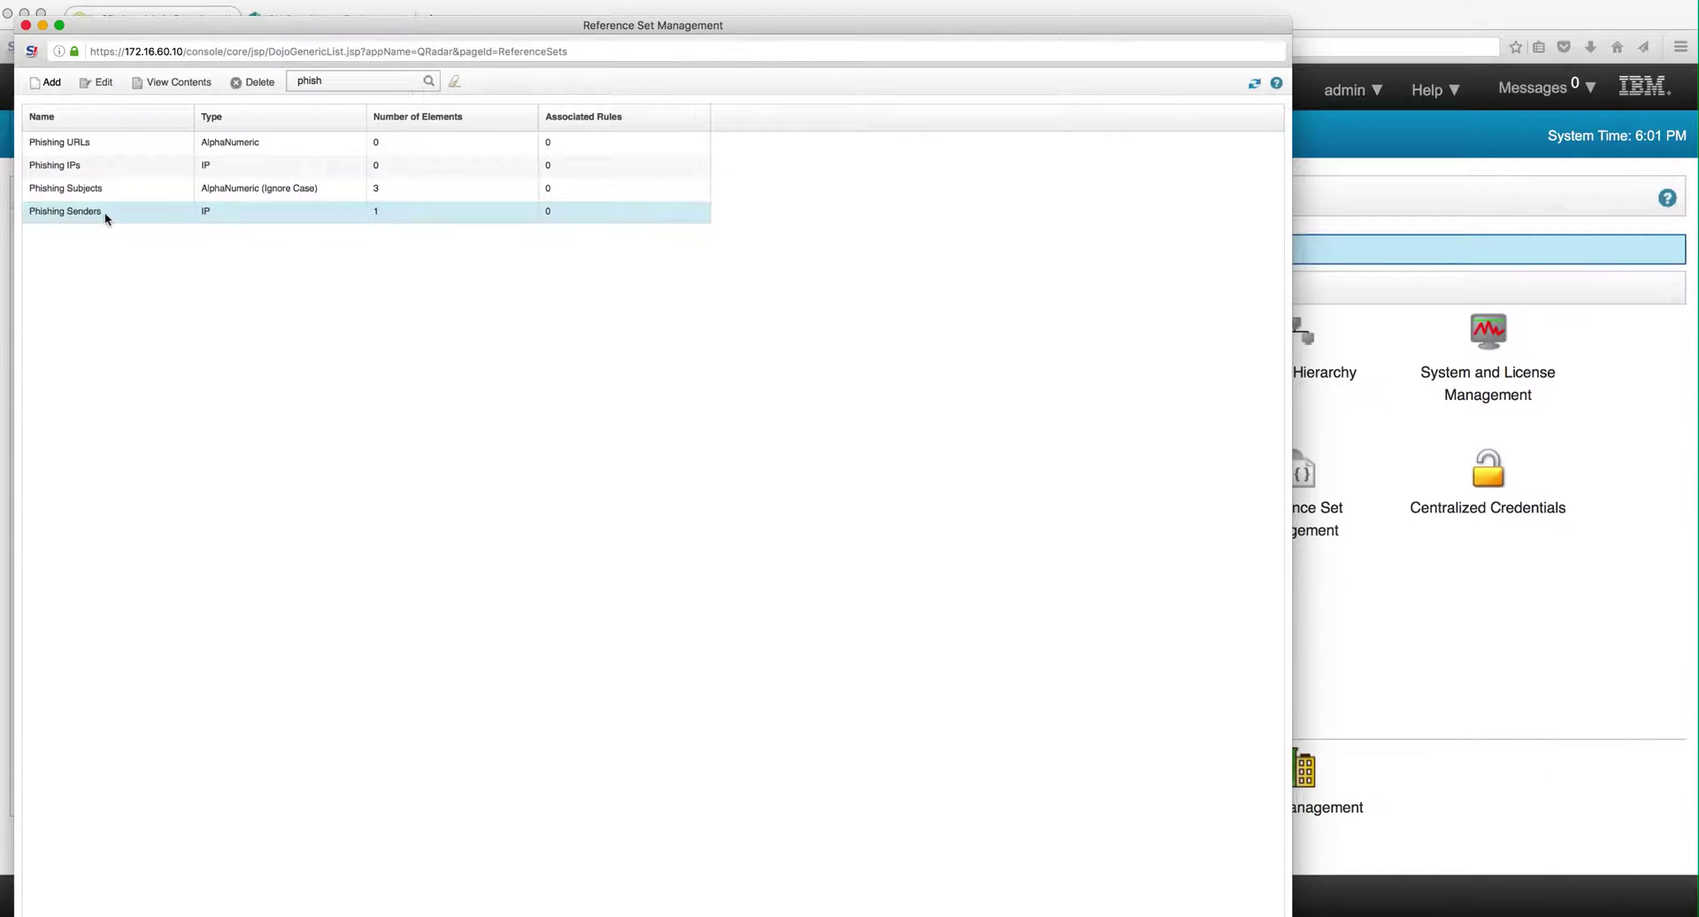
double_click(103, 211)
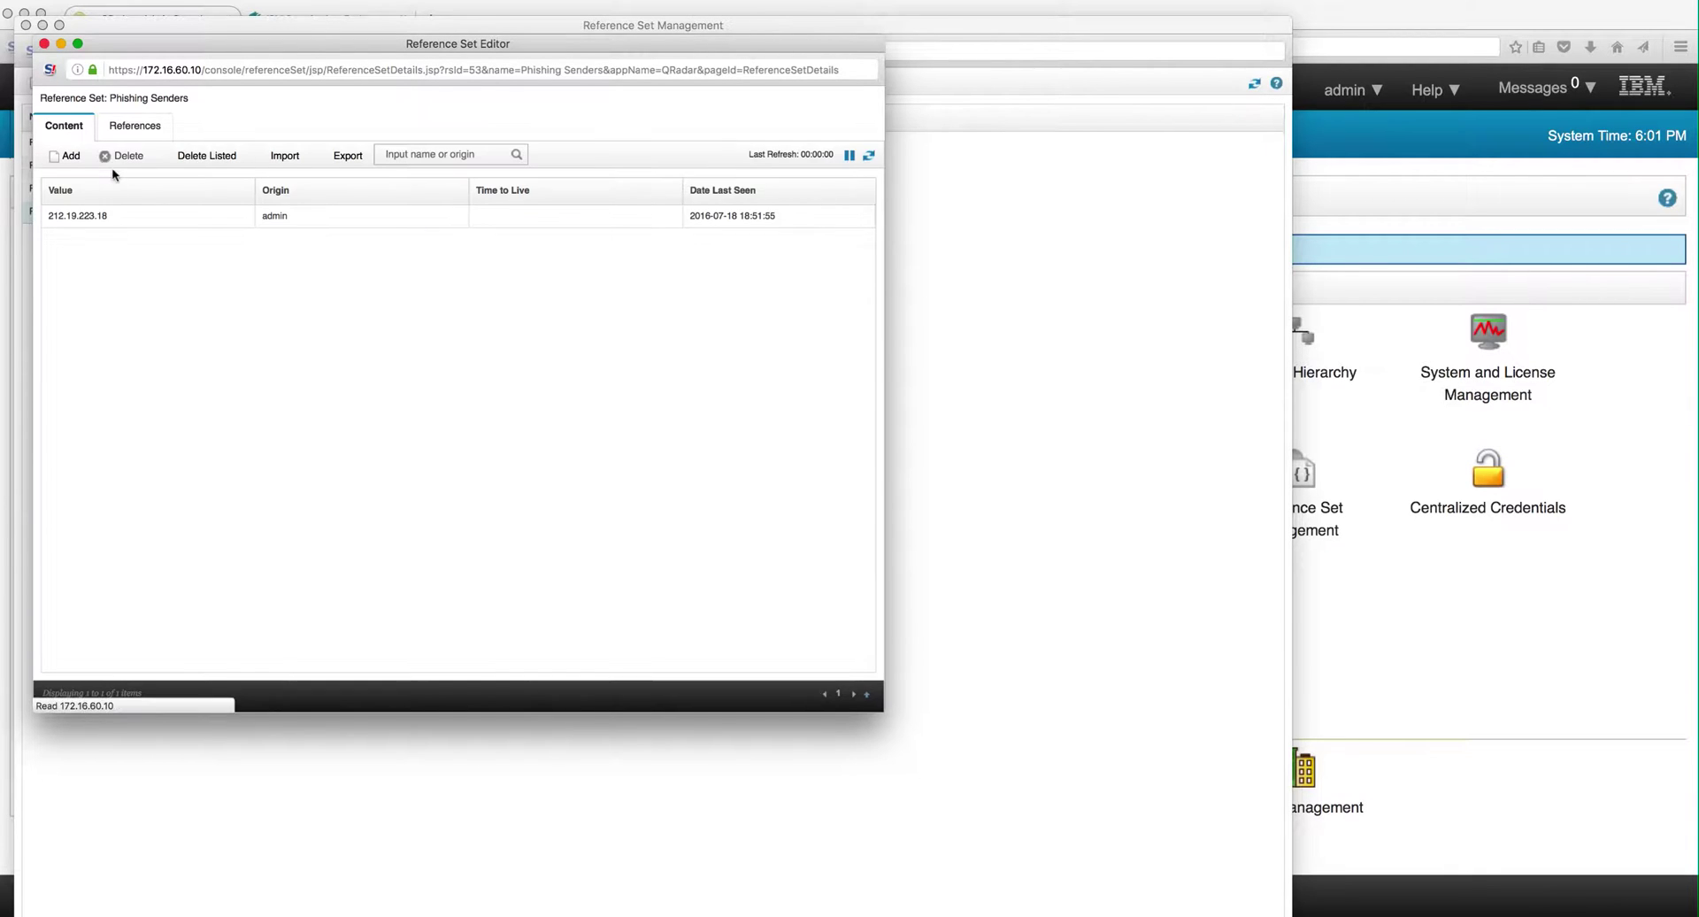
click(128, 224)
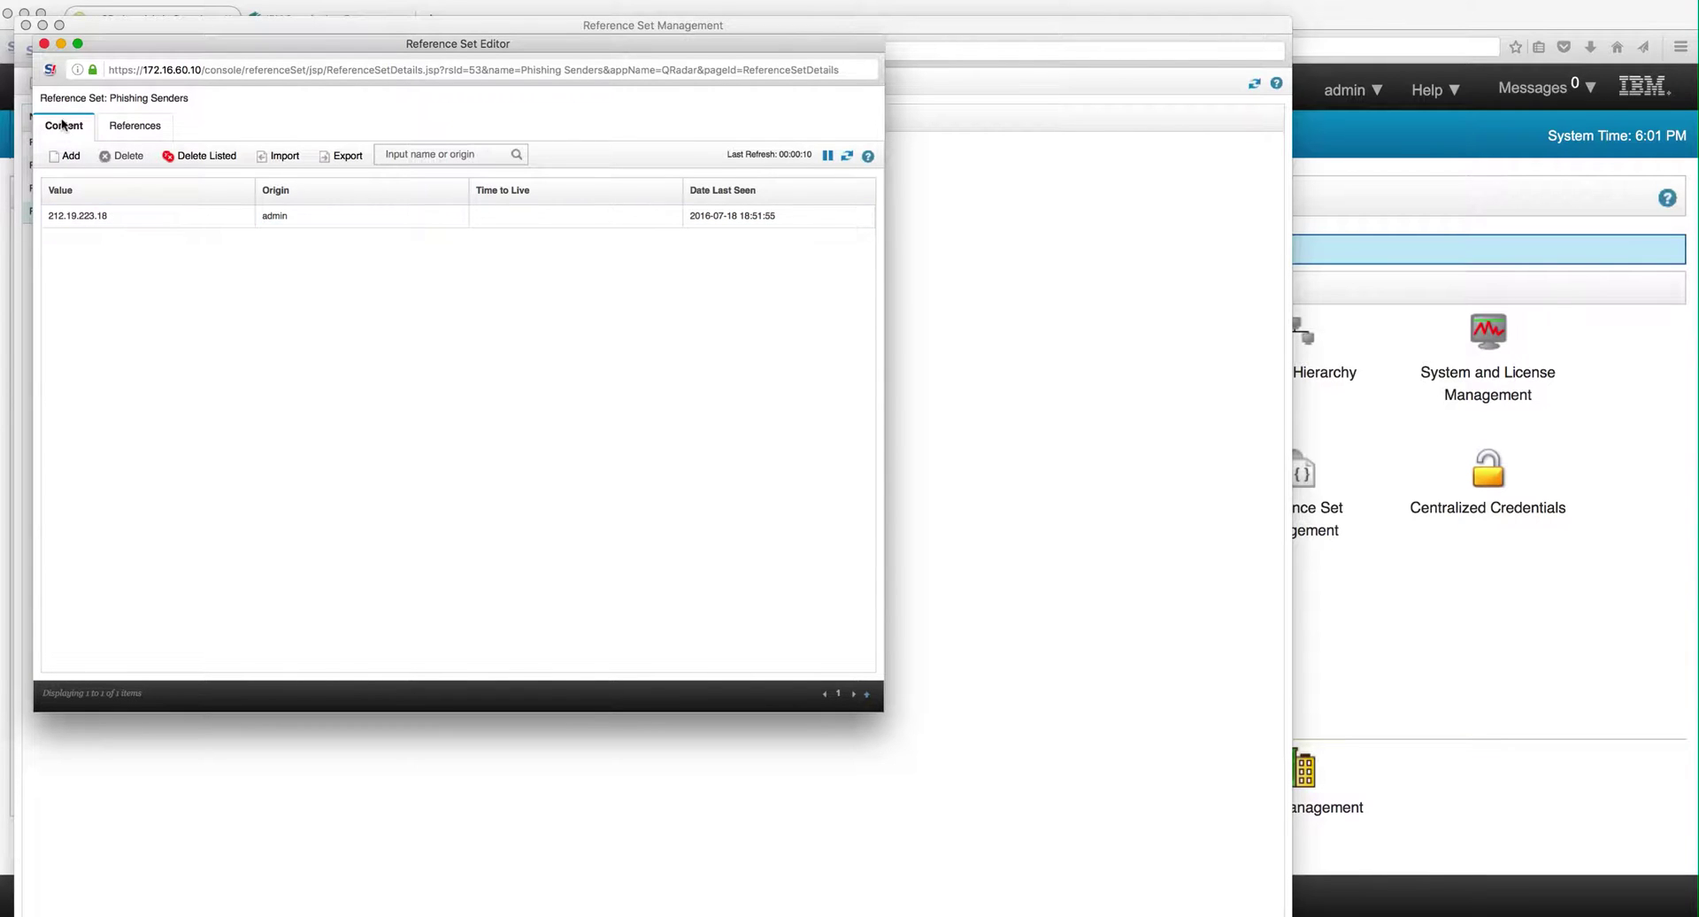
click(43, 45)
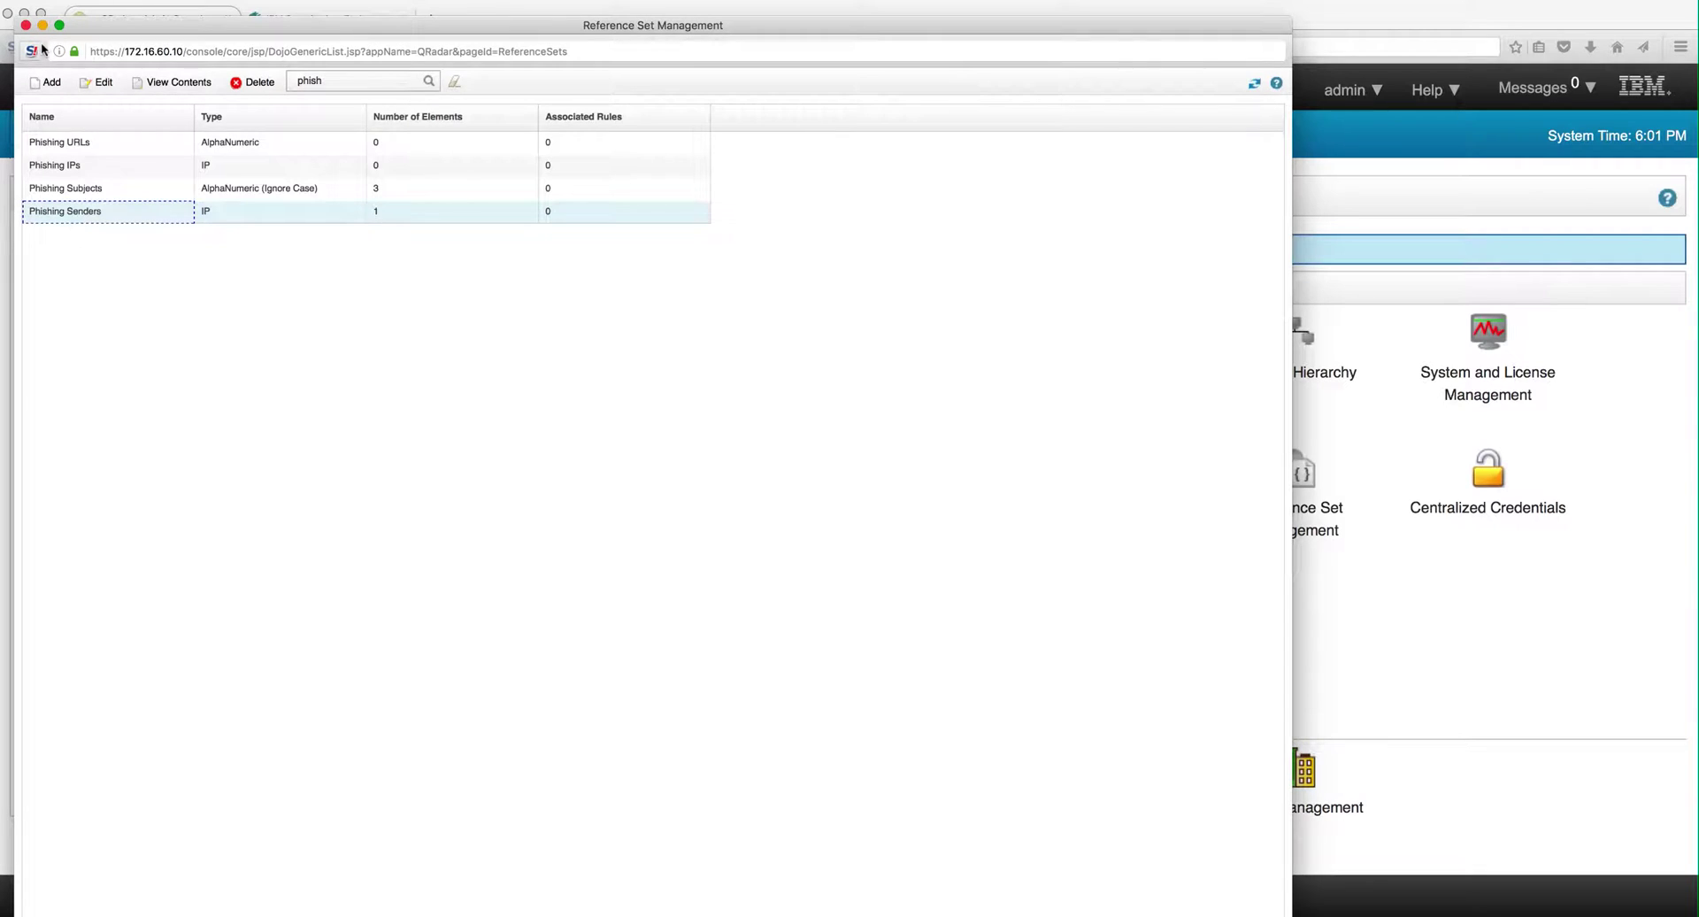
- View the three subject lines in Phishing Subjects, then bring up PhishTank in Safari
click(70, 188)
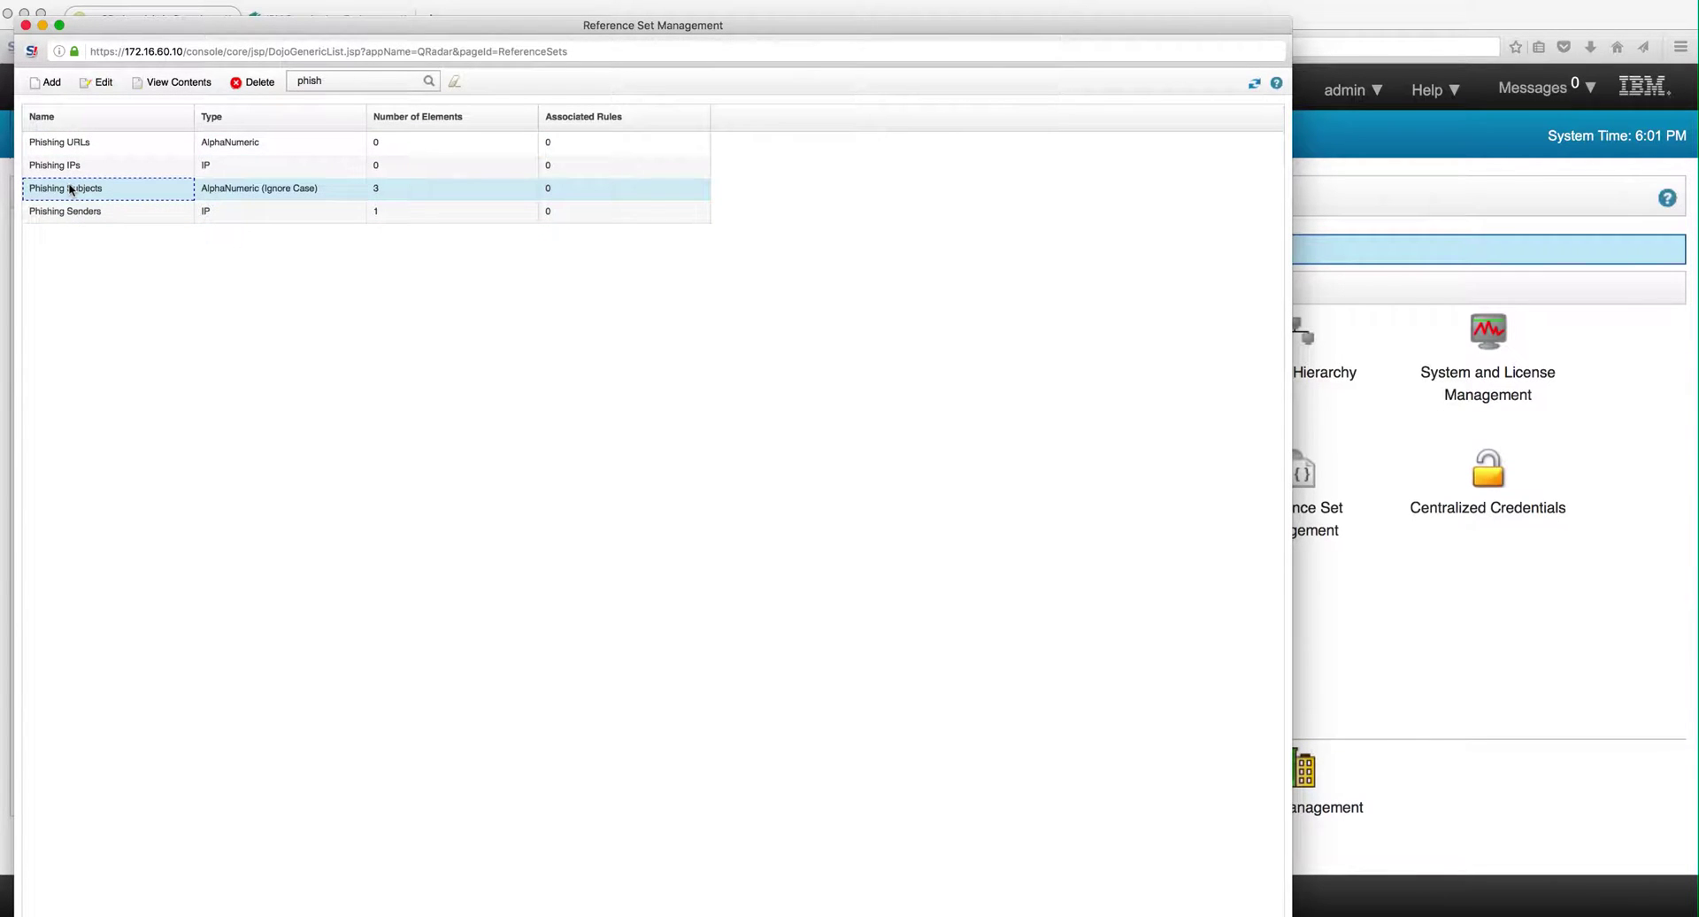
double_click(70, 189)
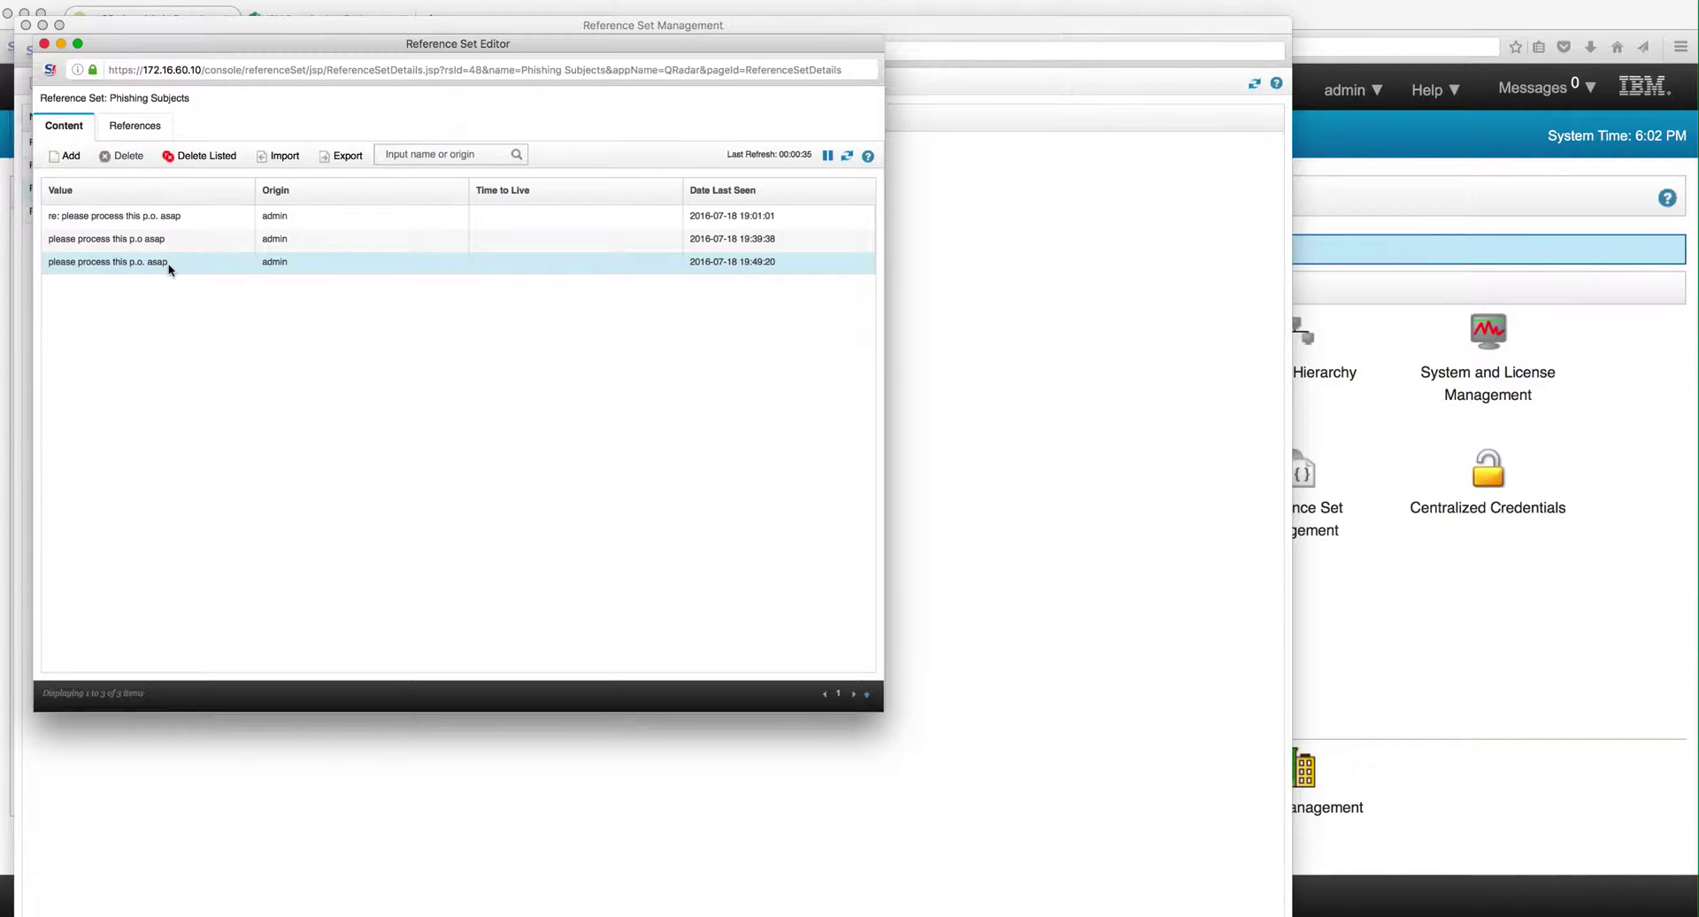
key(super+Tab)
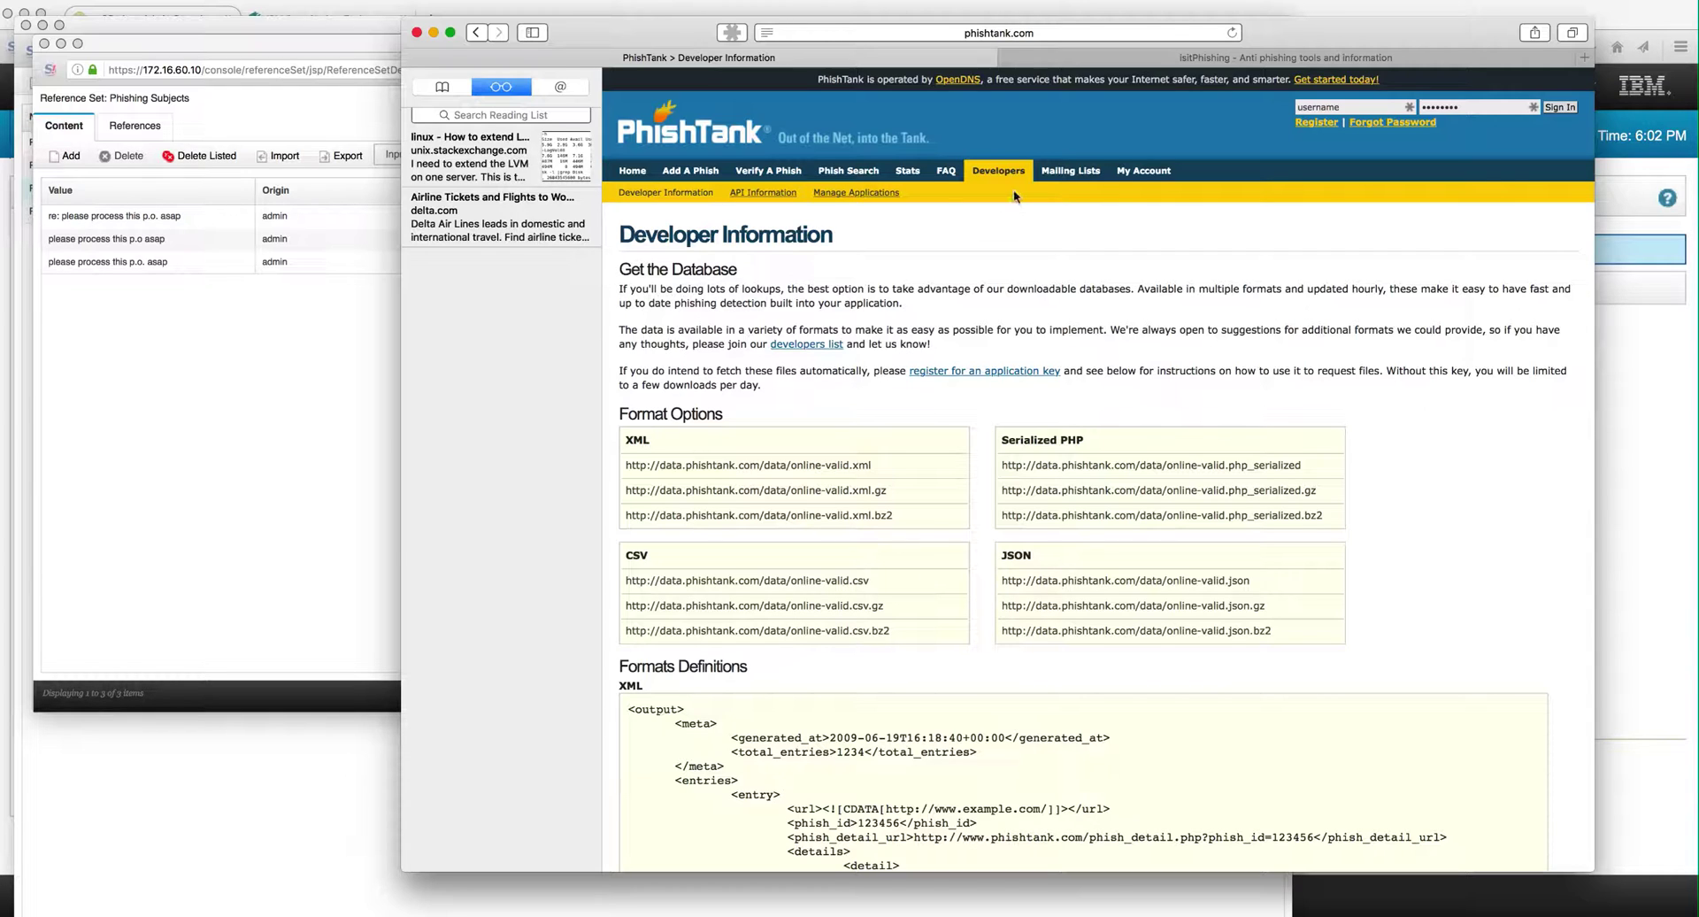
- Open isitphishing.org's brand directory with its A–Z index of brands
click(1090, 64)
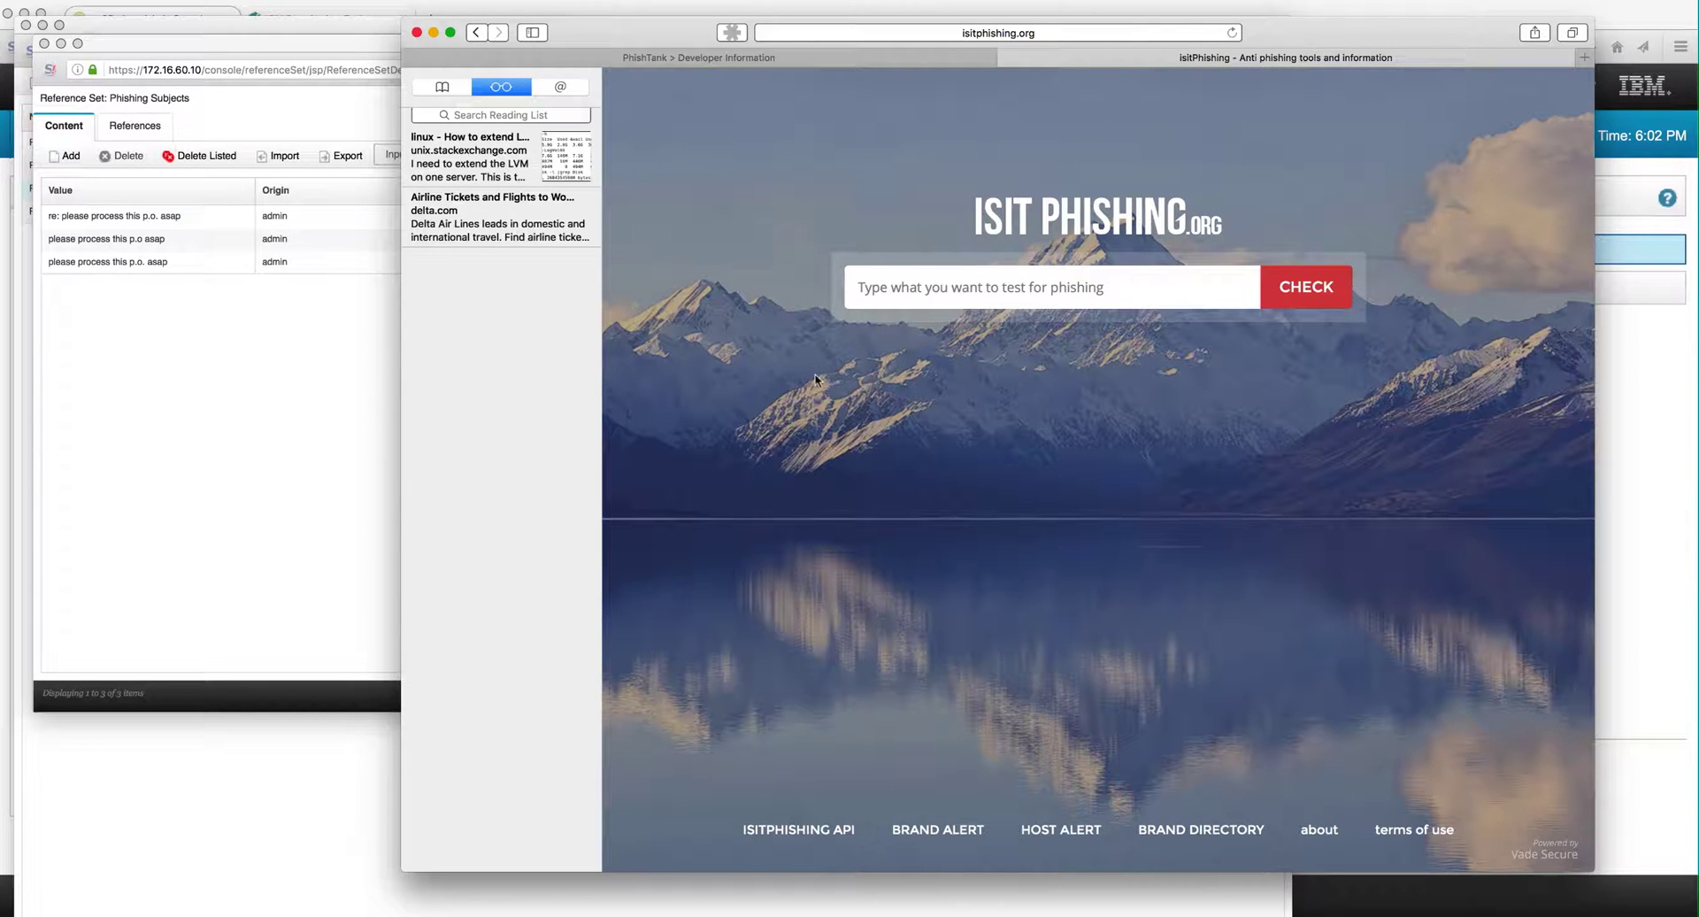
click(1188, 832)
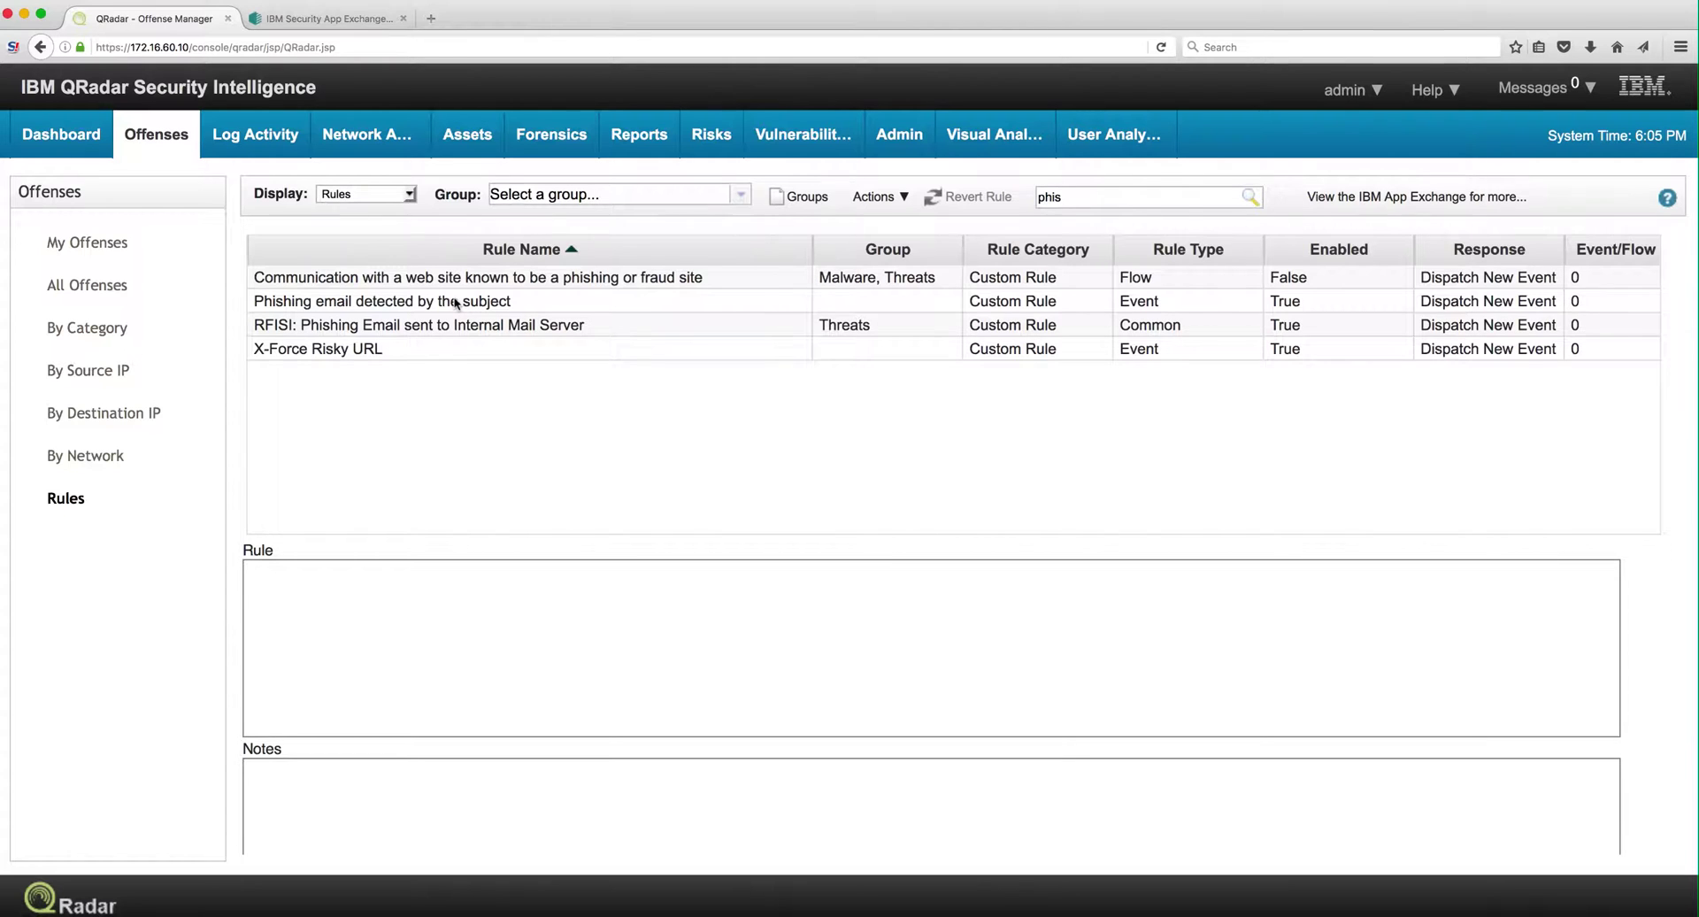
- Open the 'Phishing email detected by the subject' rule in the Rule Wizard
double_click(368, 301)
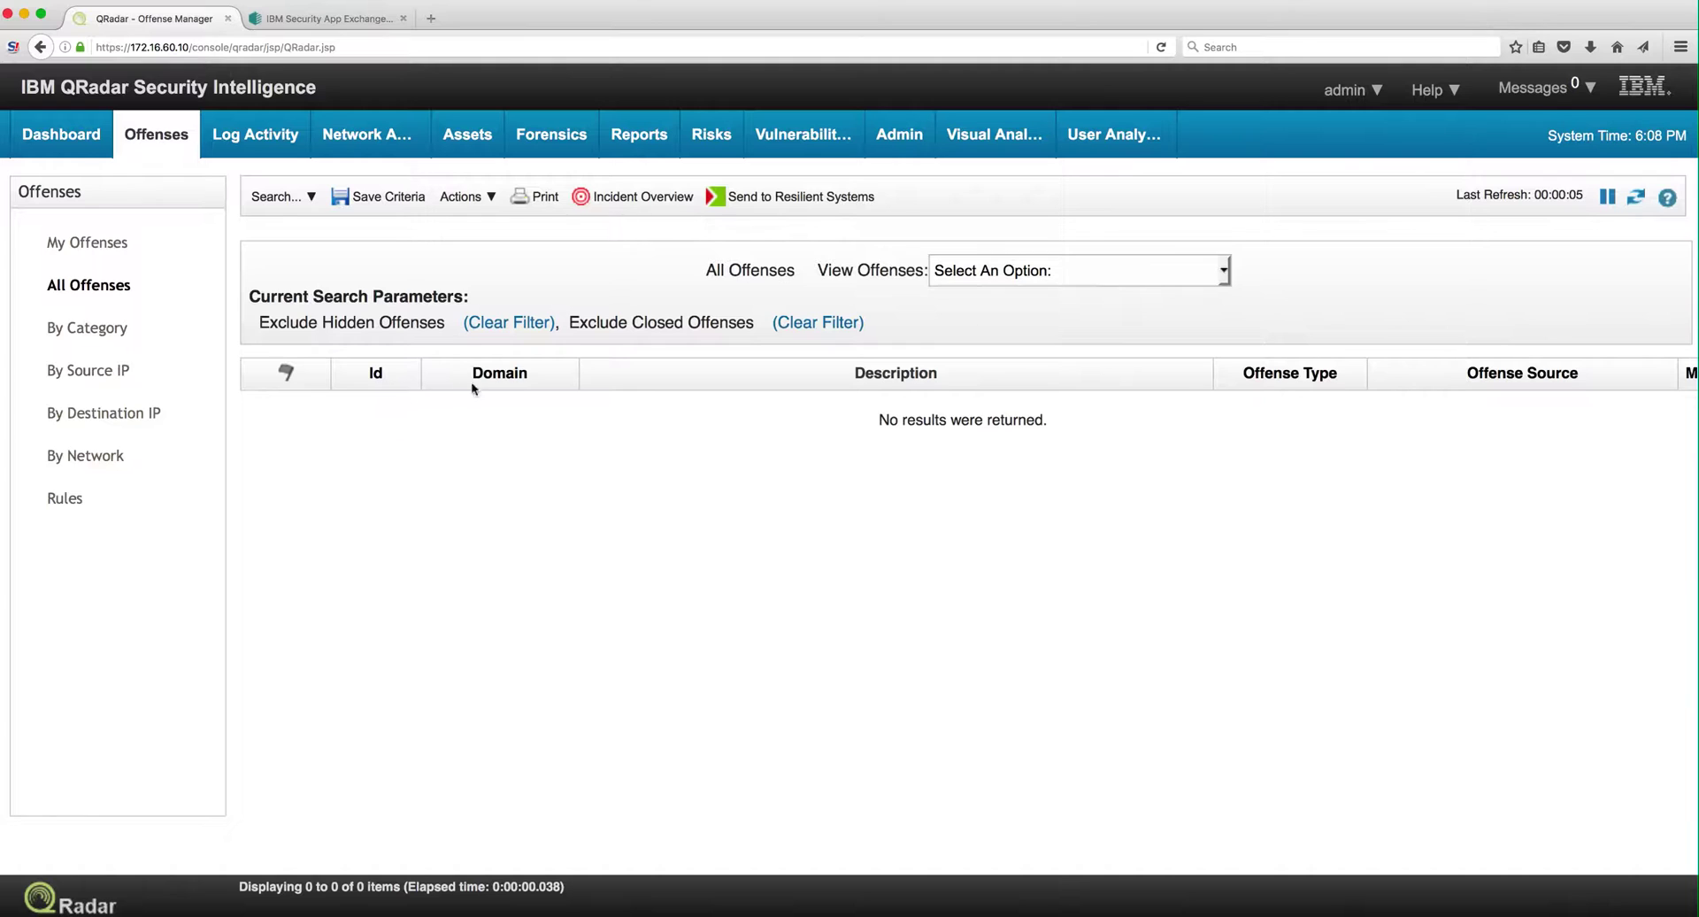
- Open Log Activity to view real-time events across the four log source filters
click(267, 141)
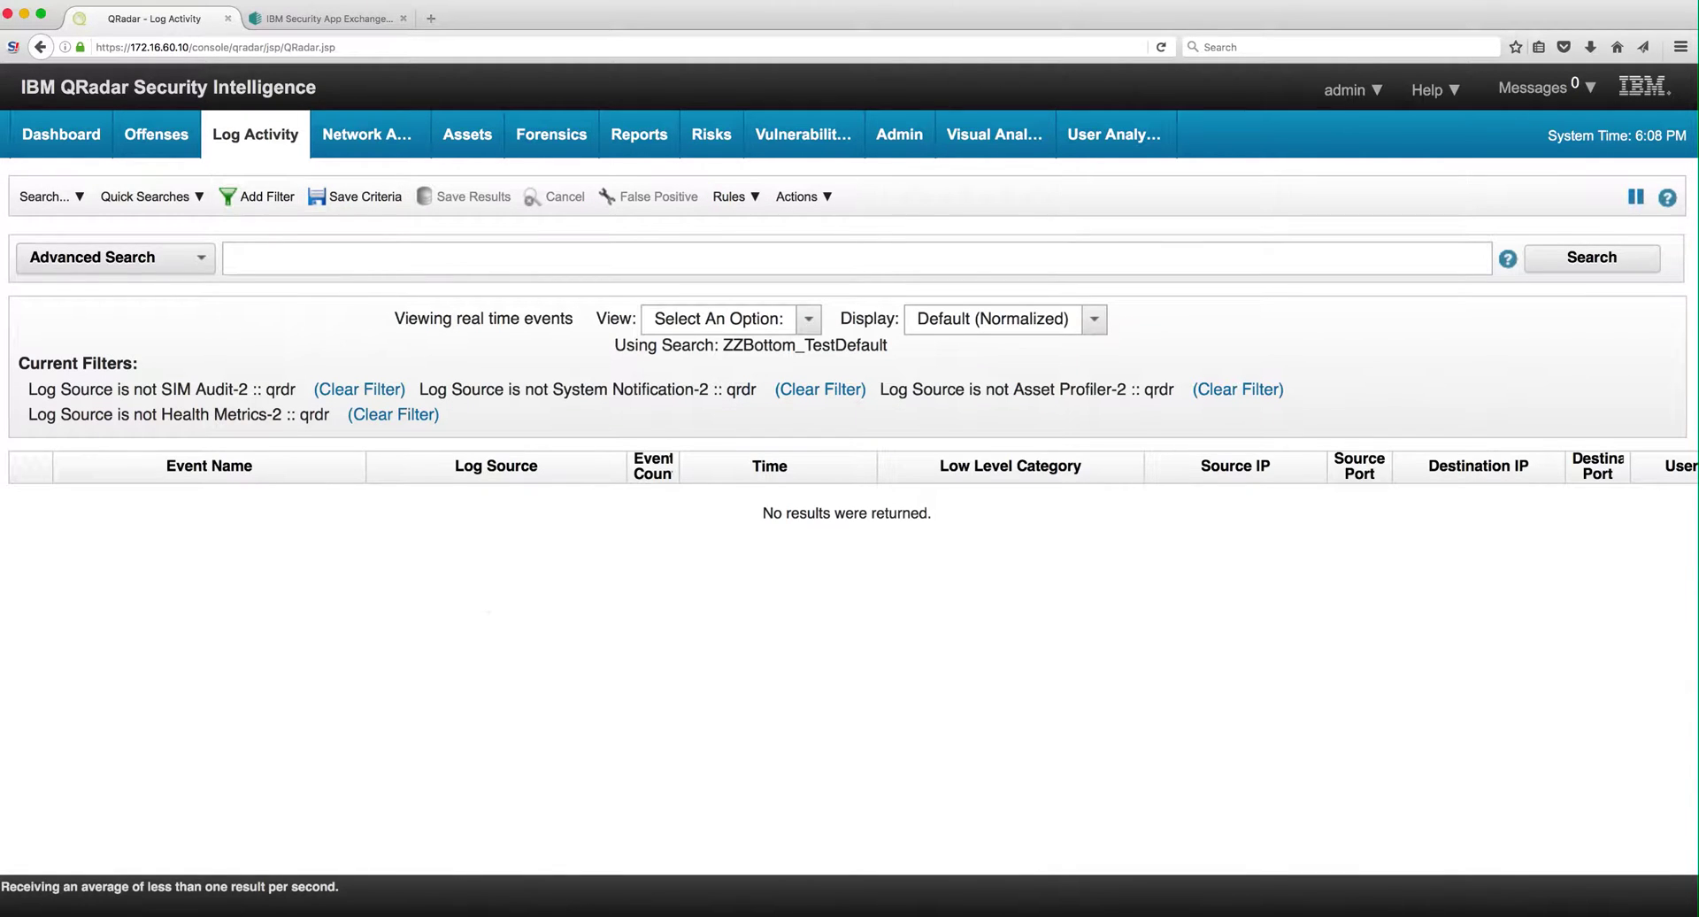
- Run ./phishing.sh in the SSH terminal to replay the mail logs, then return to Log Activity
key(super+Tab)
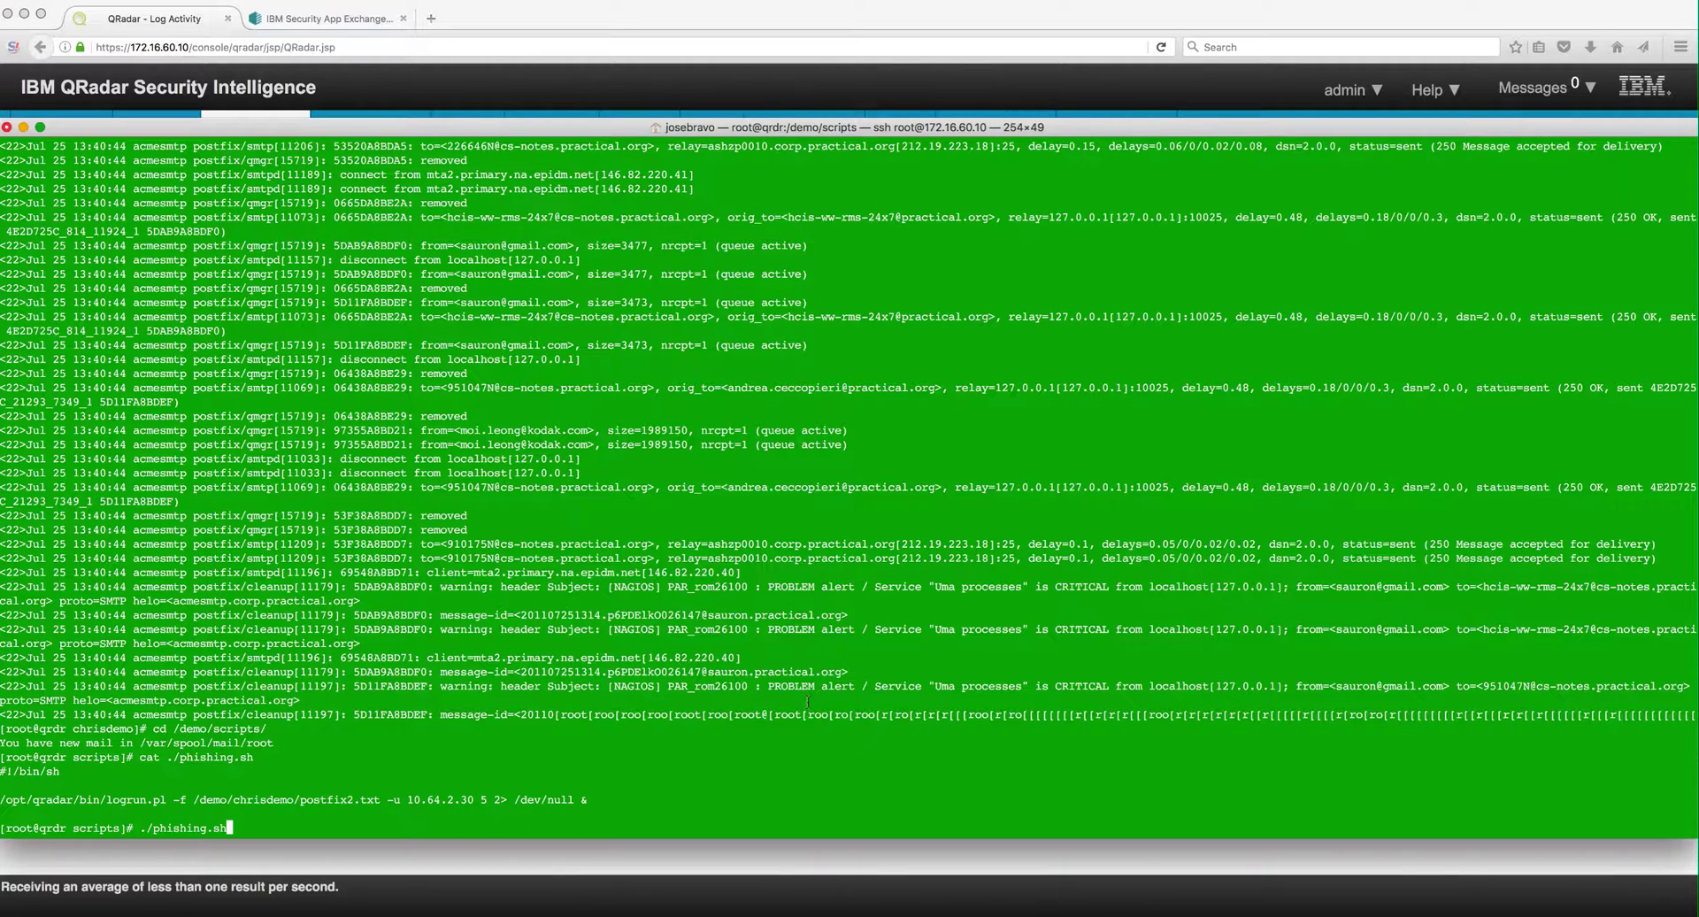
key(Return)
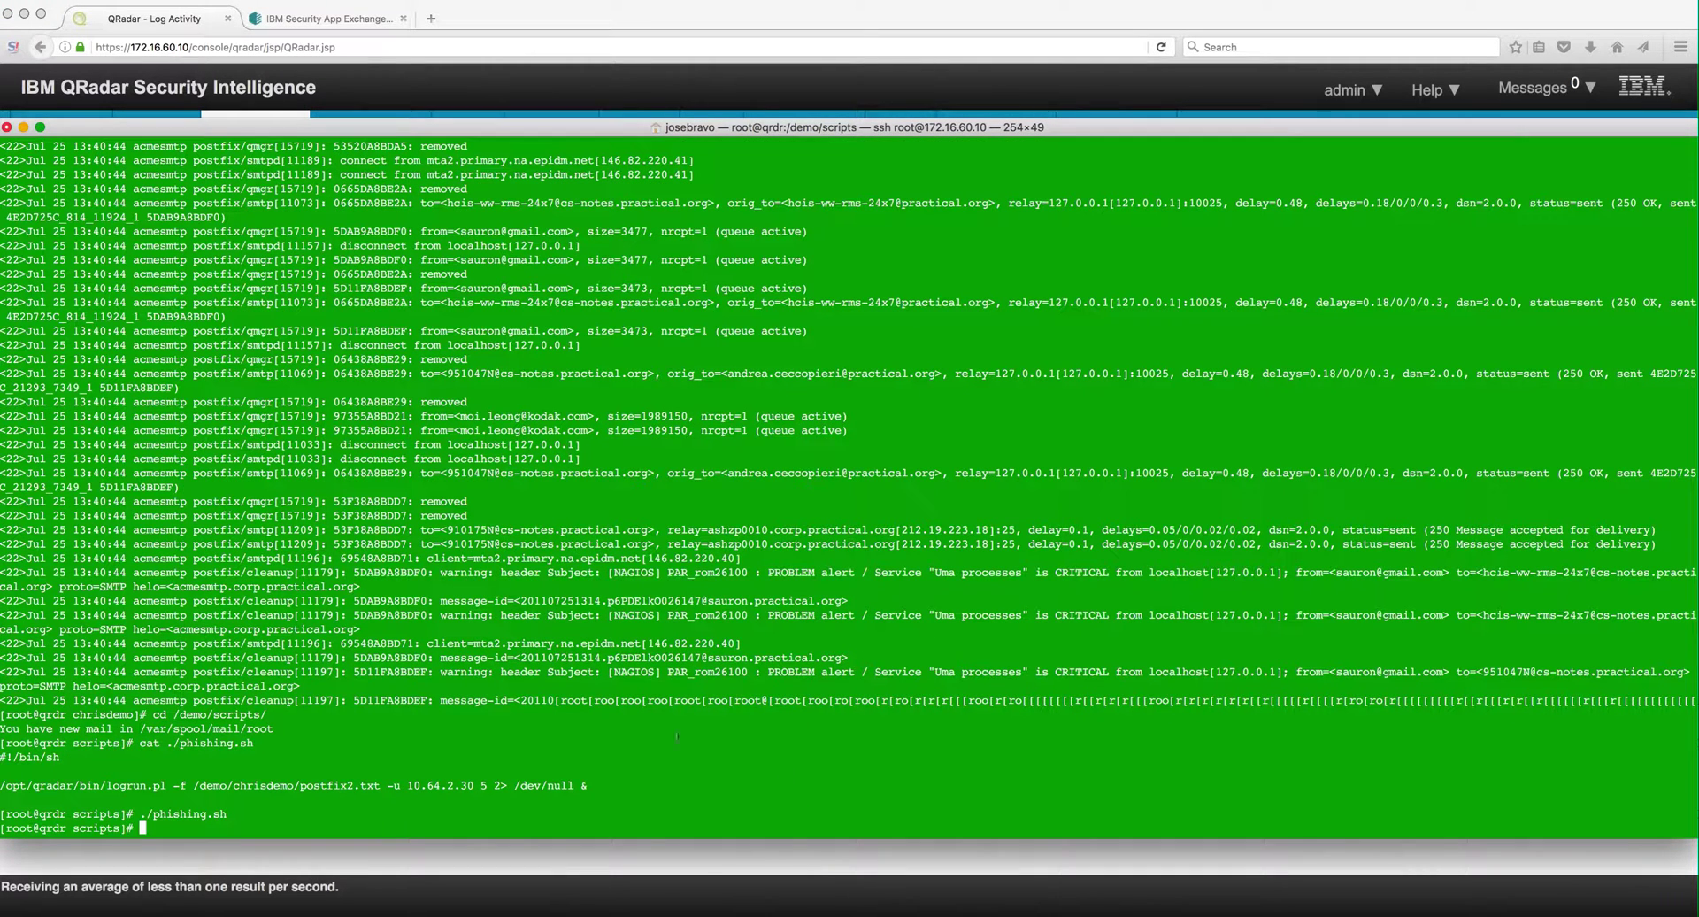
click(705, 878)
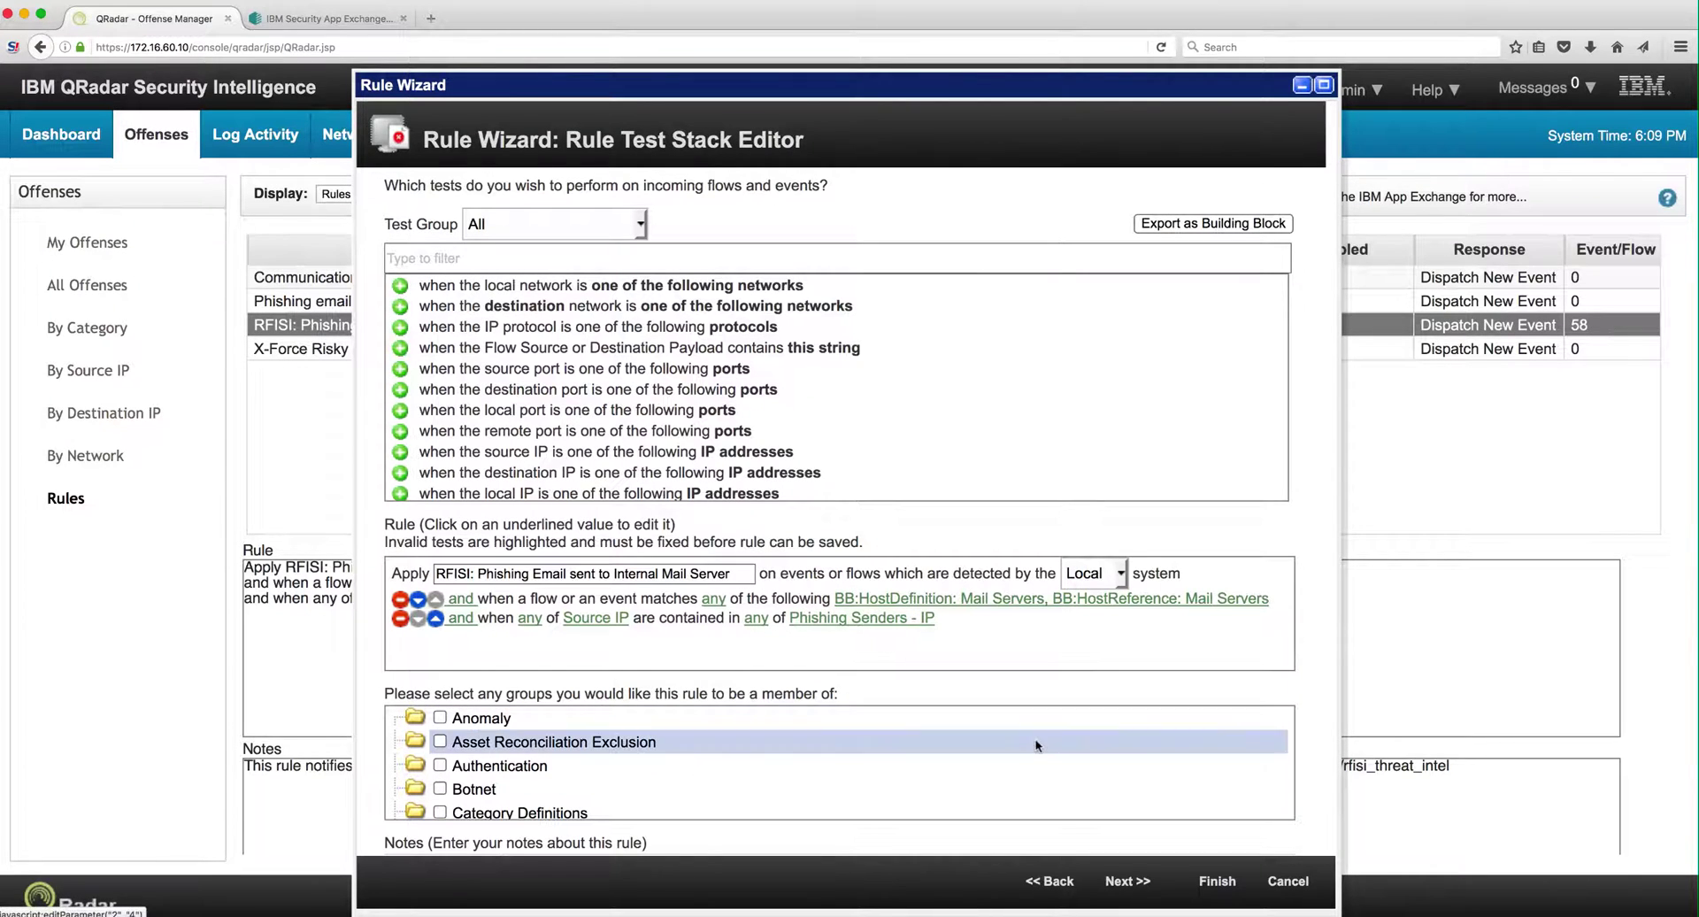
- Advance the phishing rule to its Rule Response page, then show the whiteboard diagram
click(1127, 882)
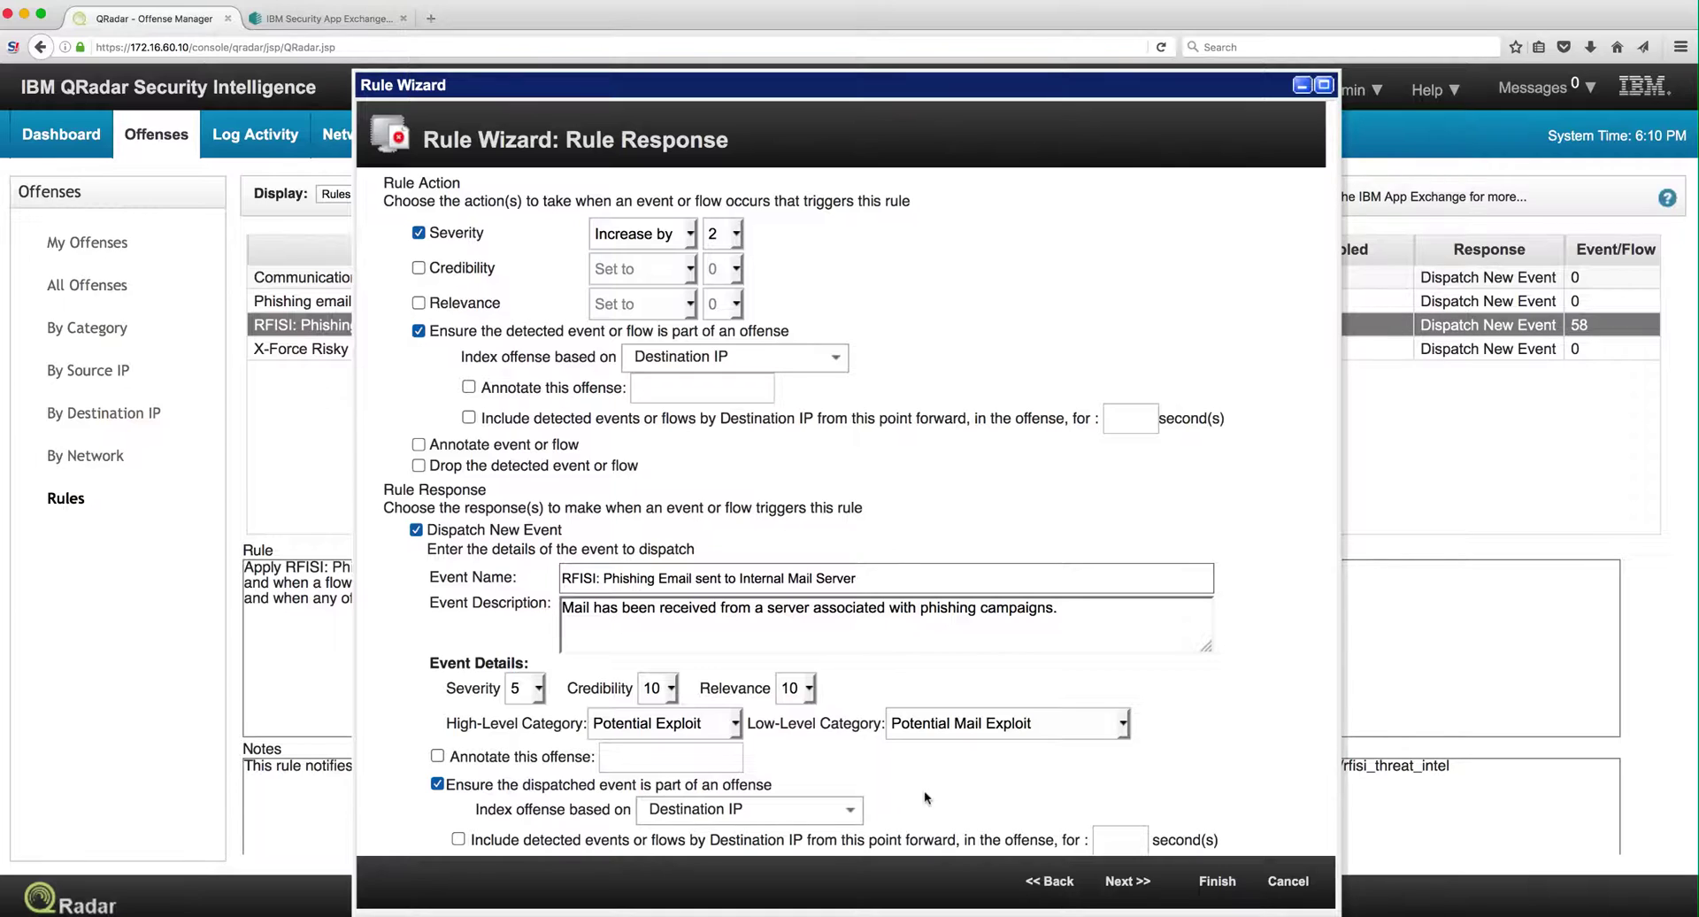
key(super+Tab)
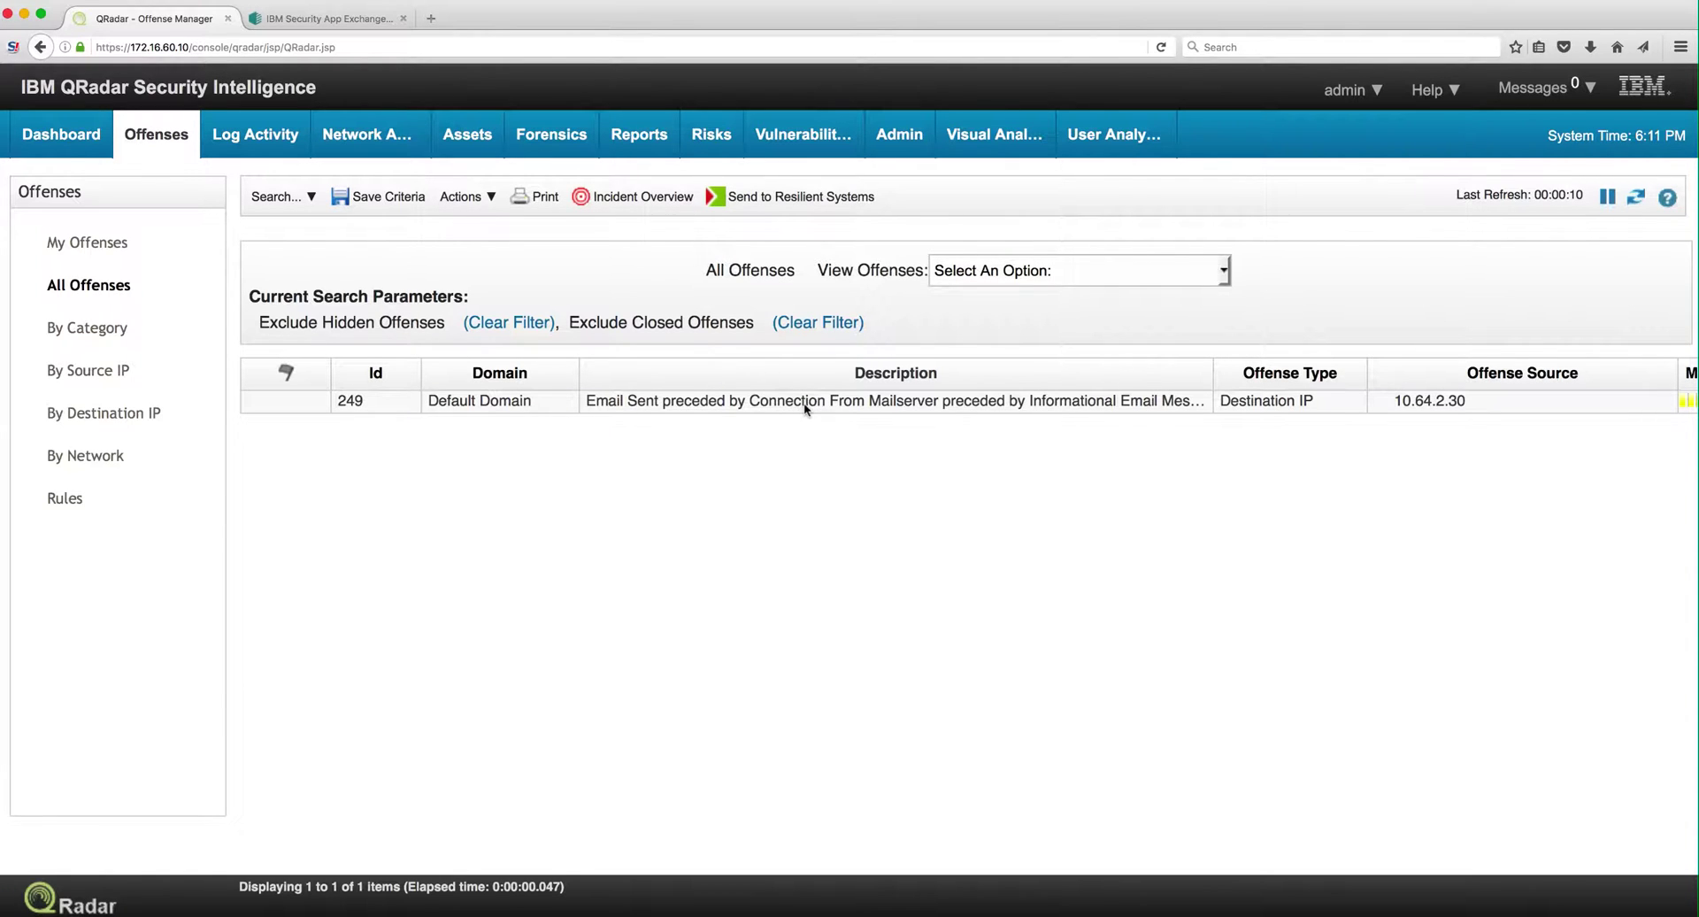
- Open offense 249 for 10.64.2.30 and display the rules that contributed to it
double_click(805, 409)
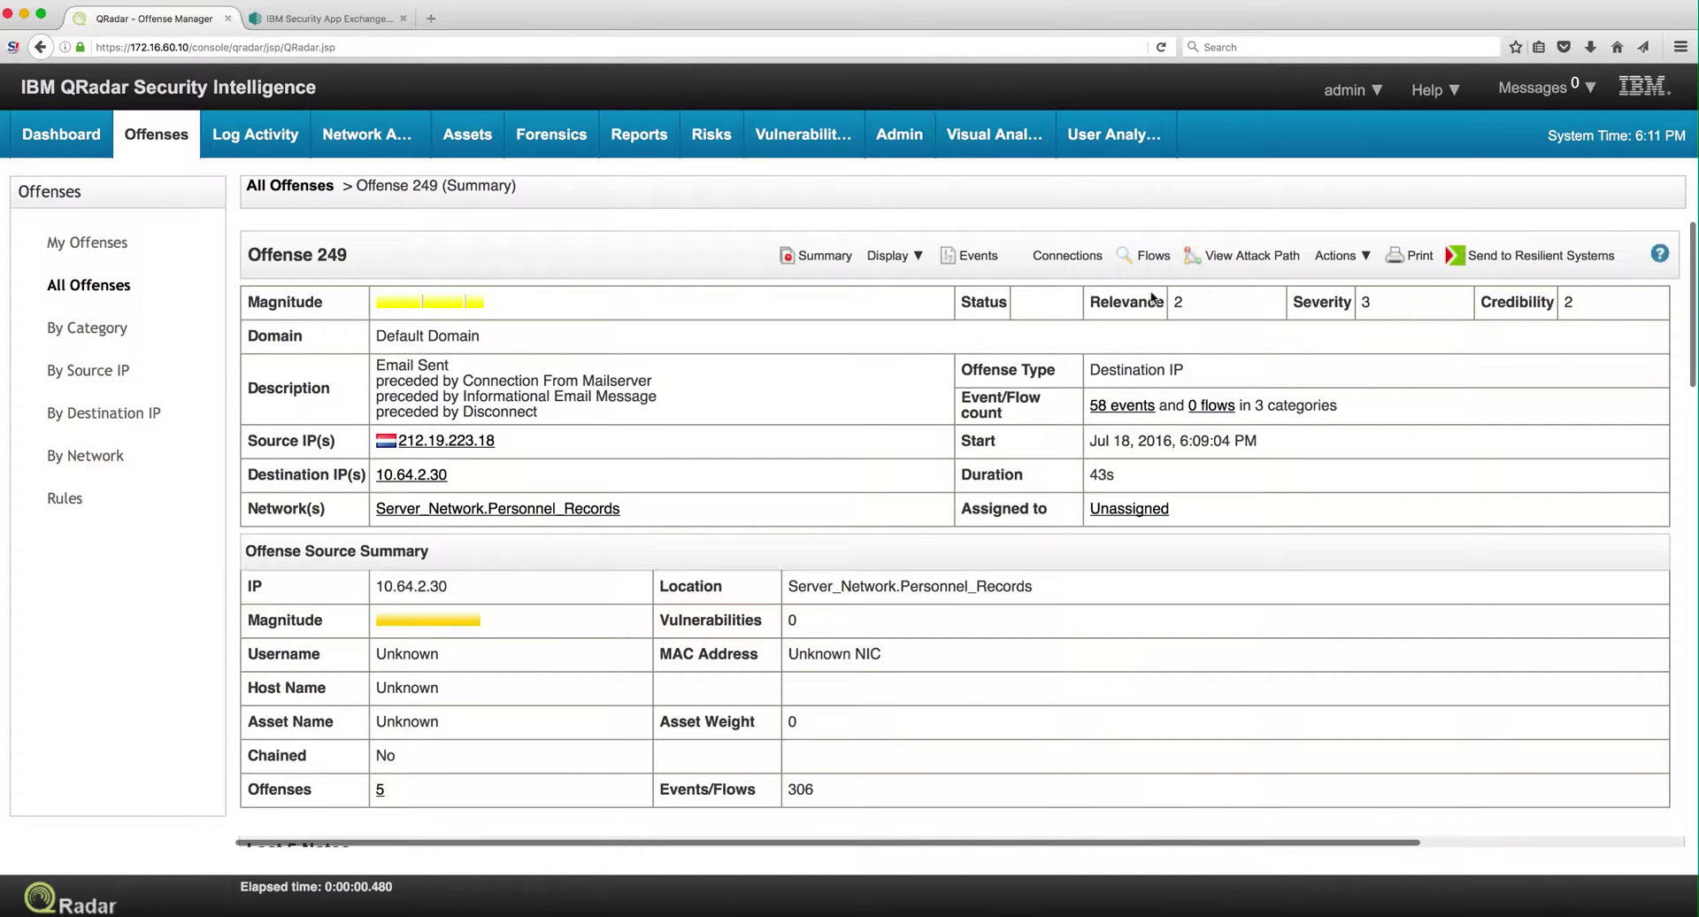
click(917, 261)
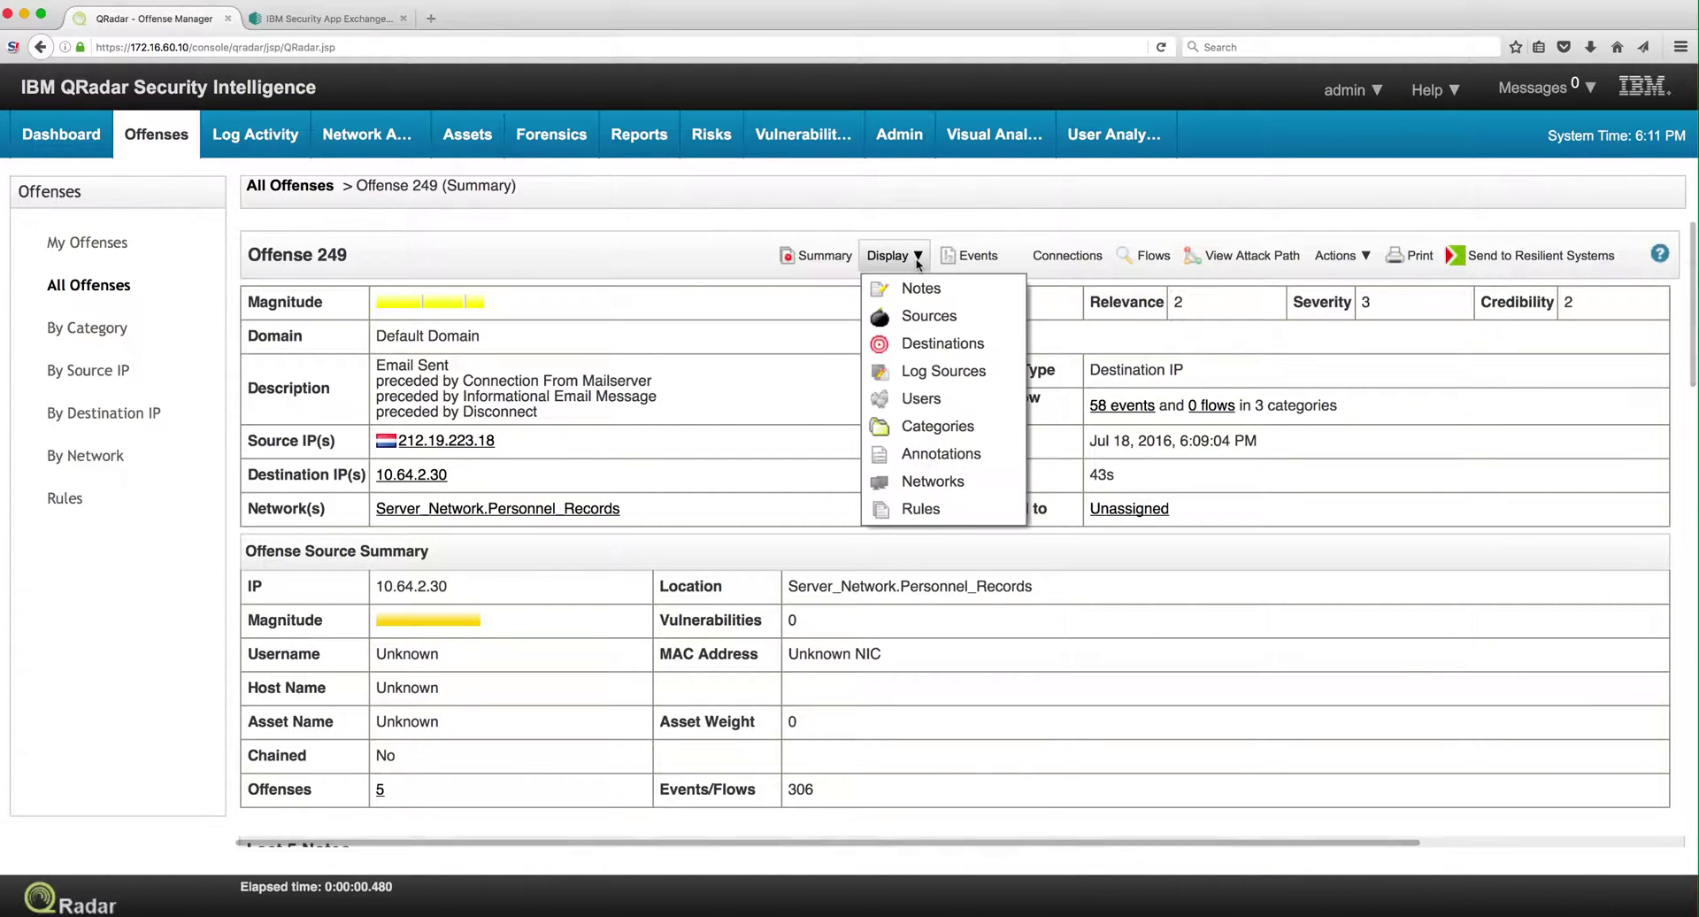
click(917, 508)
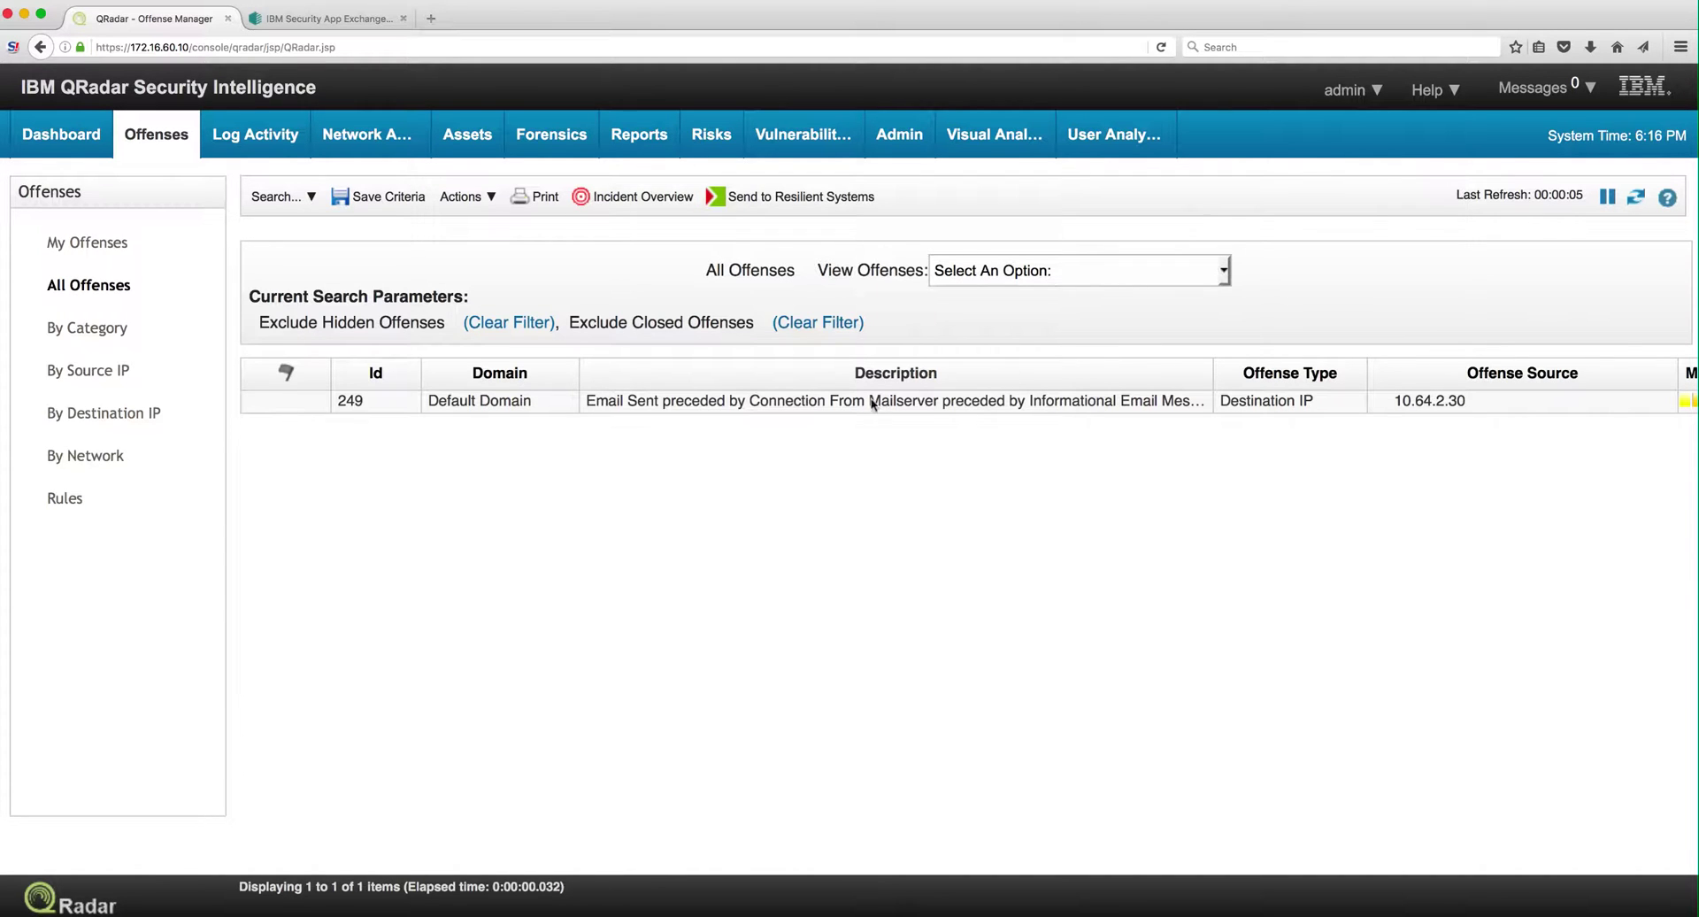
- Open offense 249, show its two contributing phishing rules, then list its 124 events
click(822, 404)
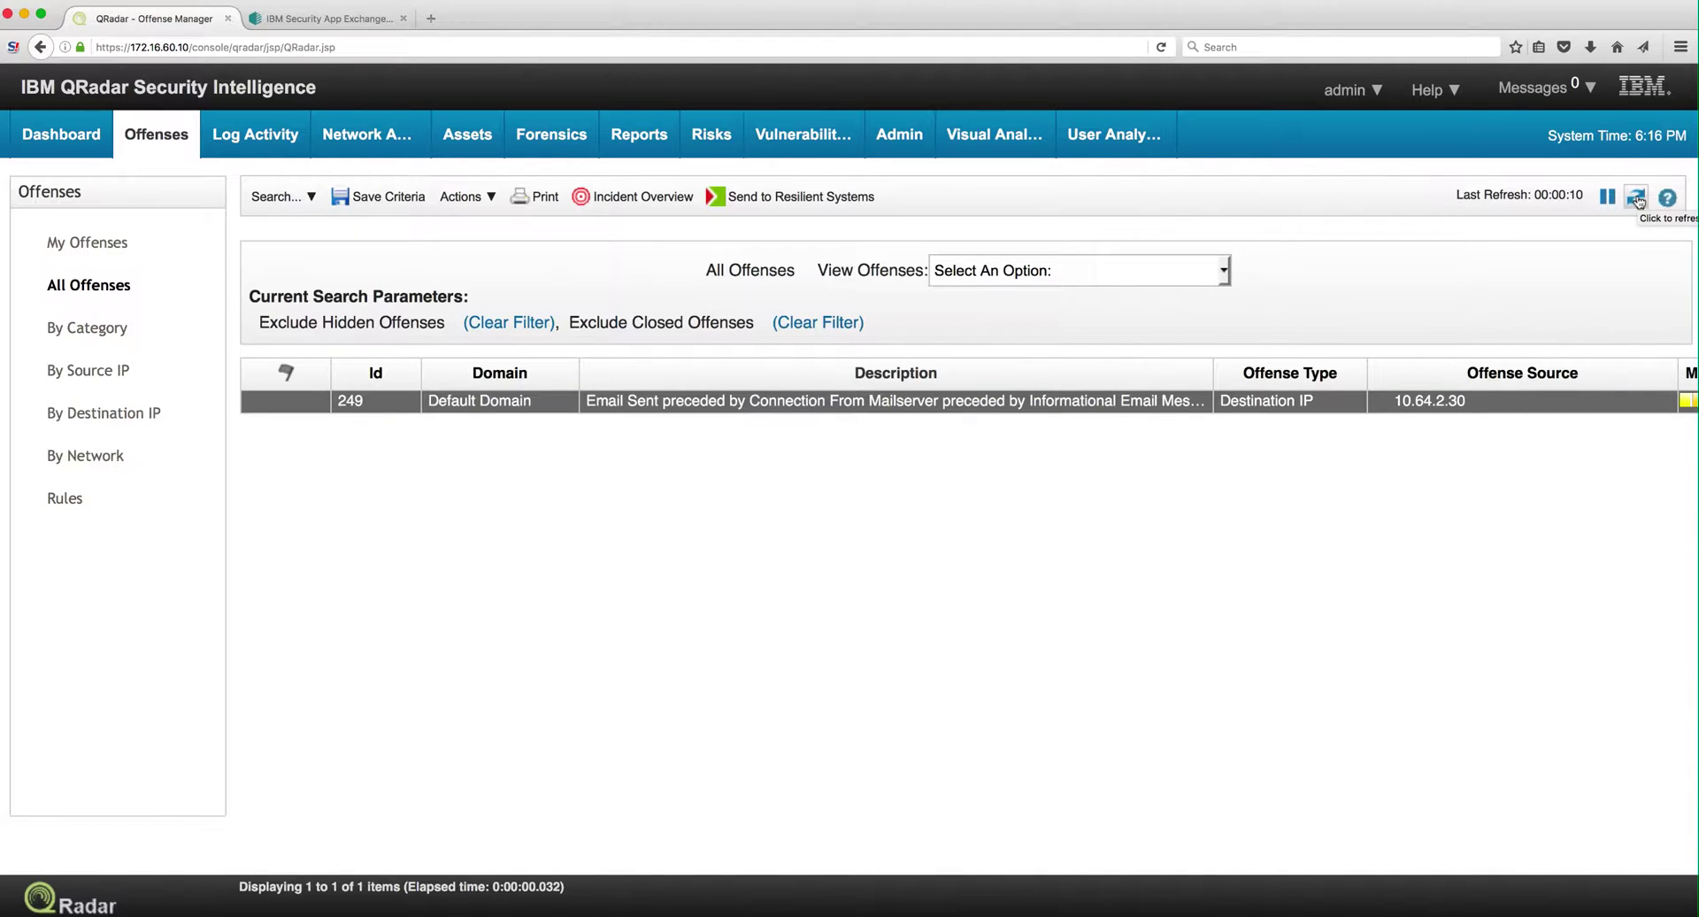
double_click(950, 402)
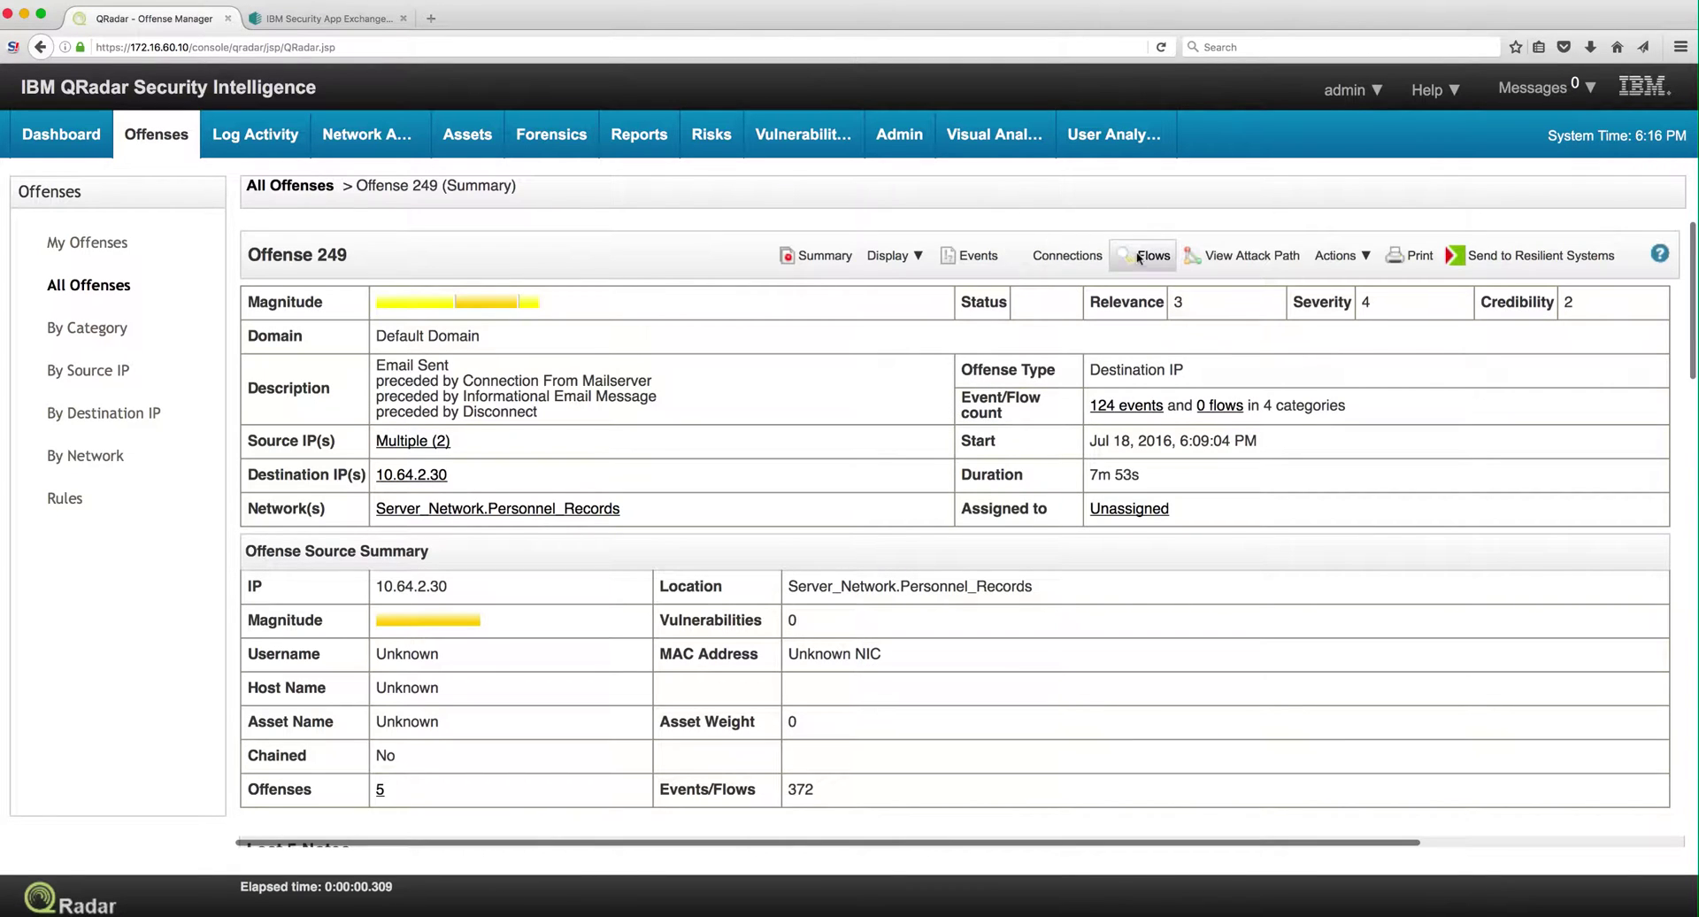
click(908, 259)
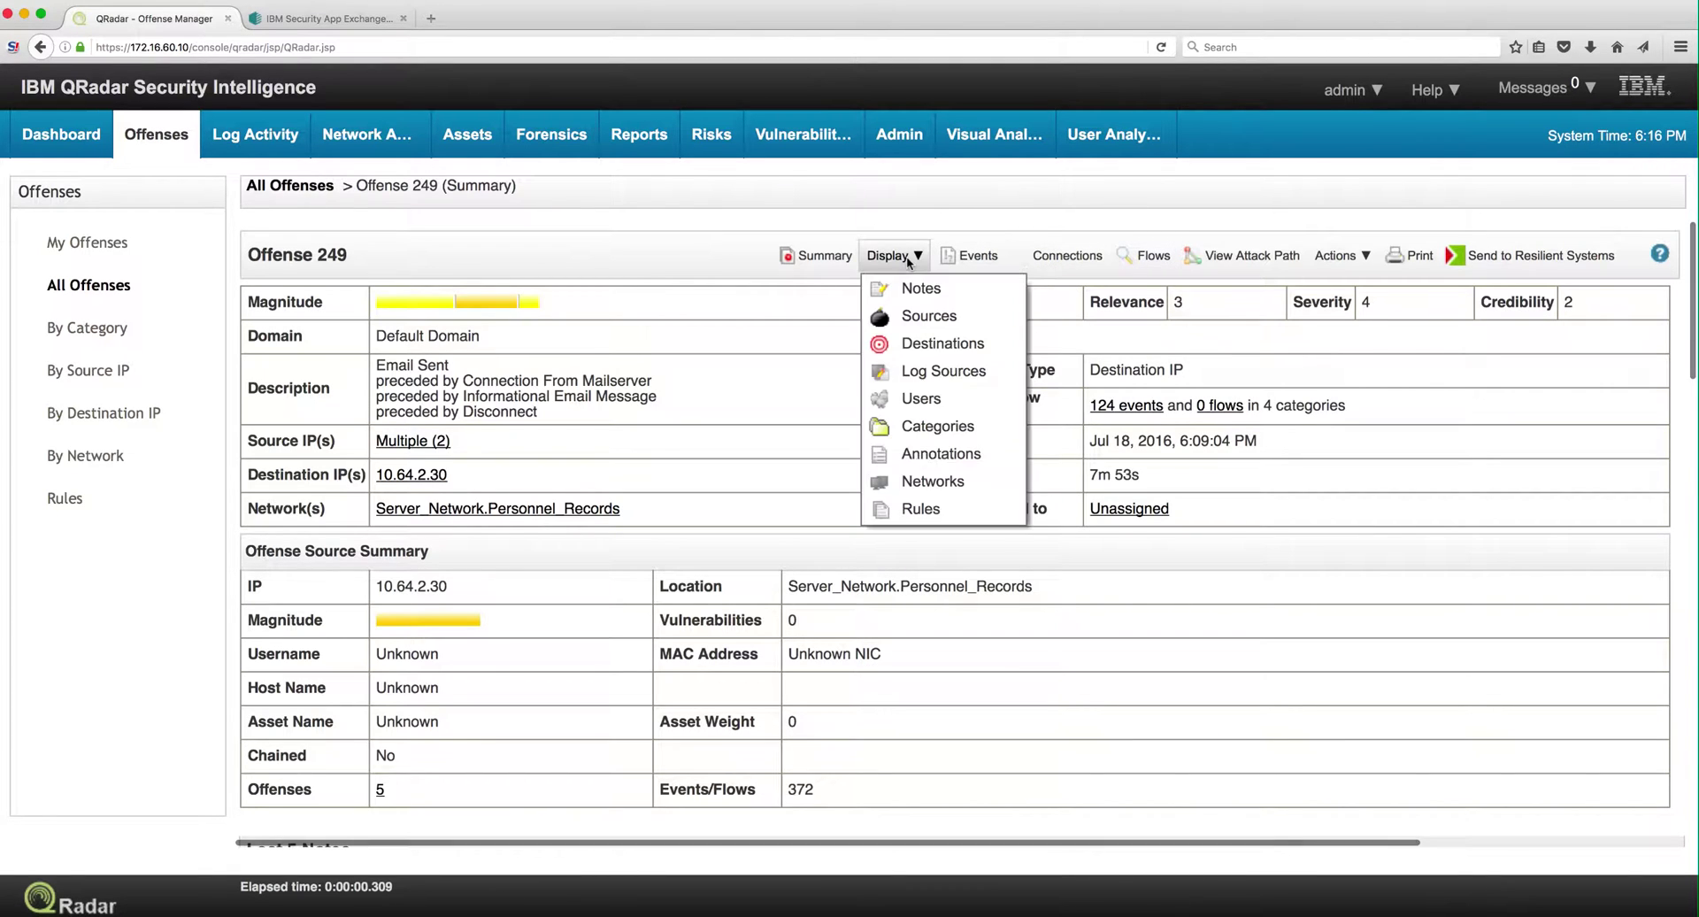
click(914, 510)
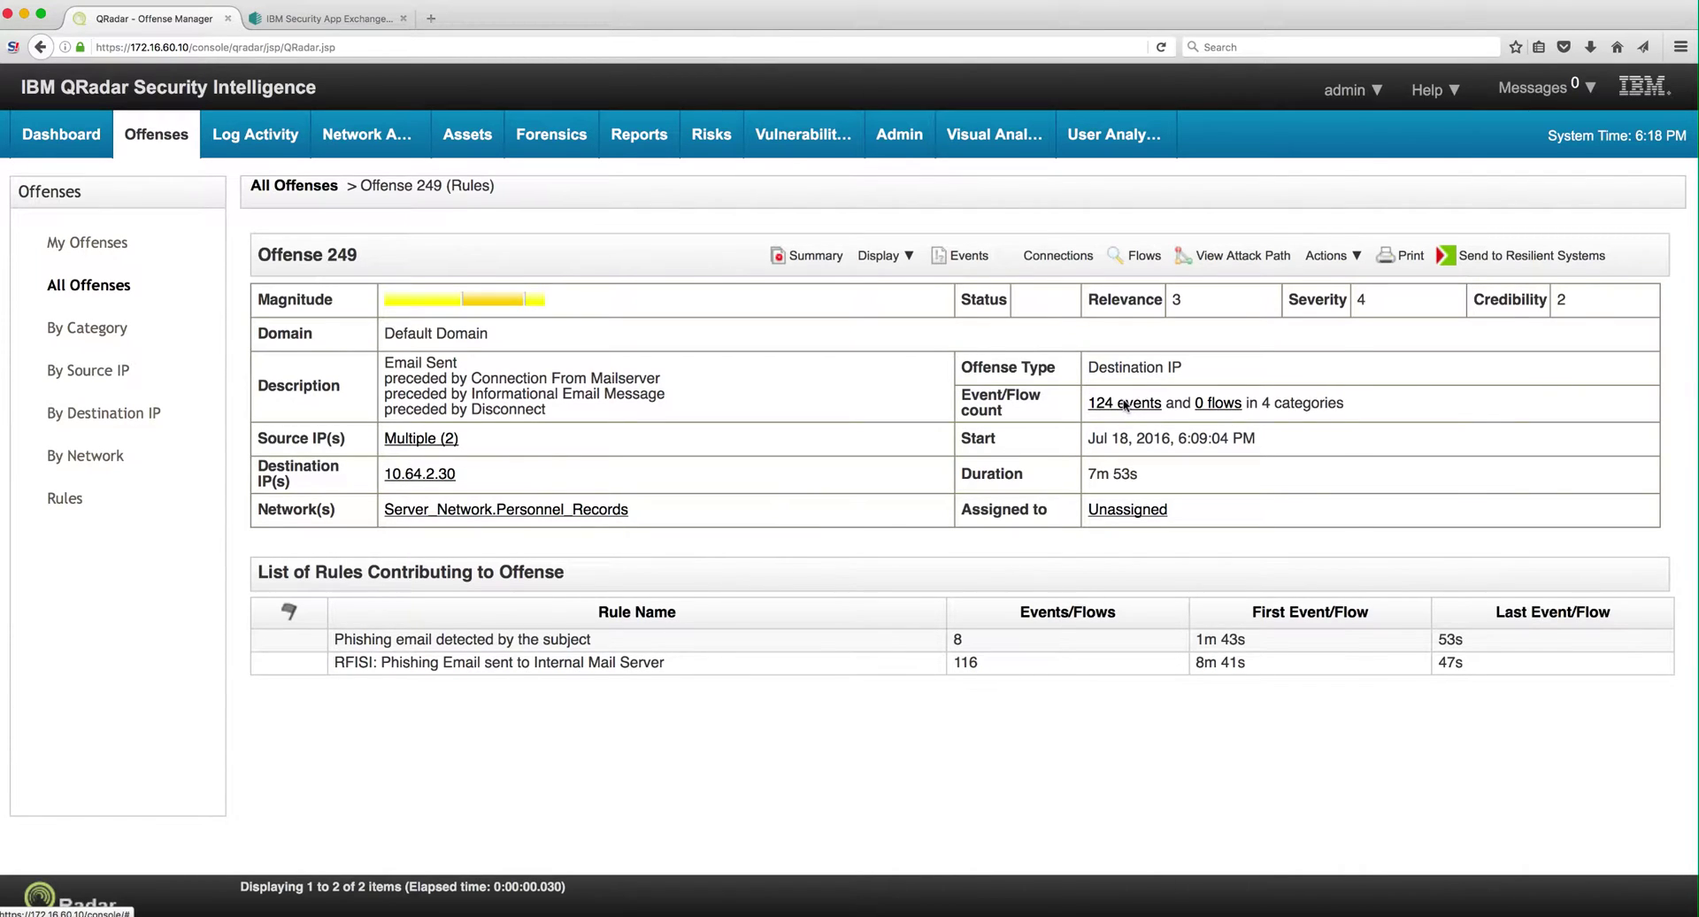
click(1125, 404)
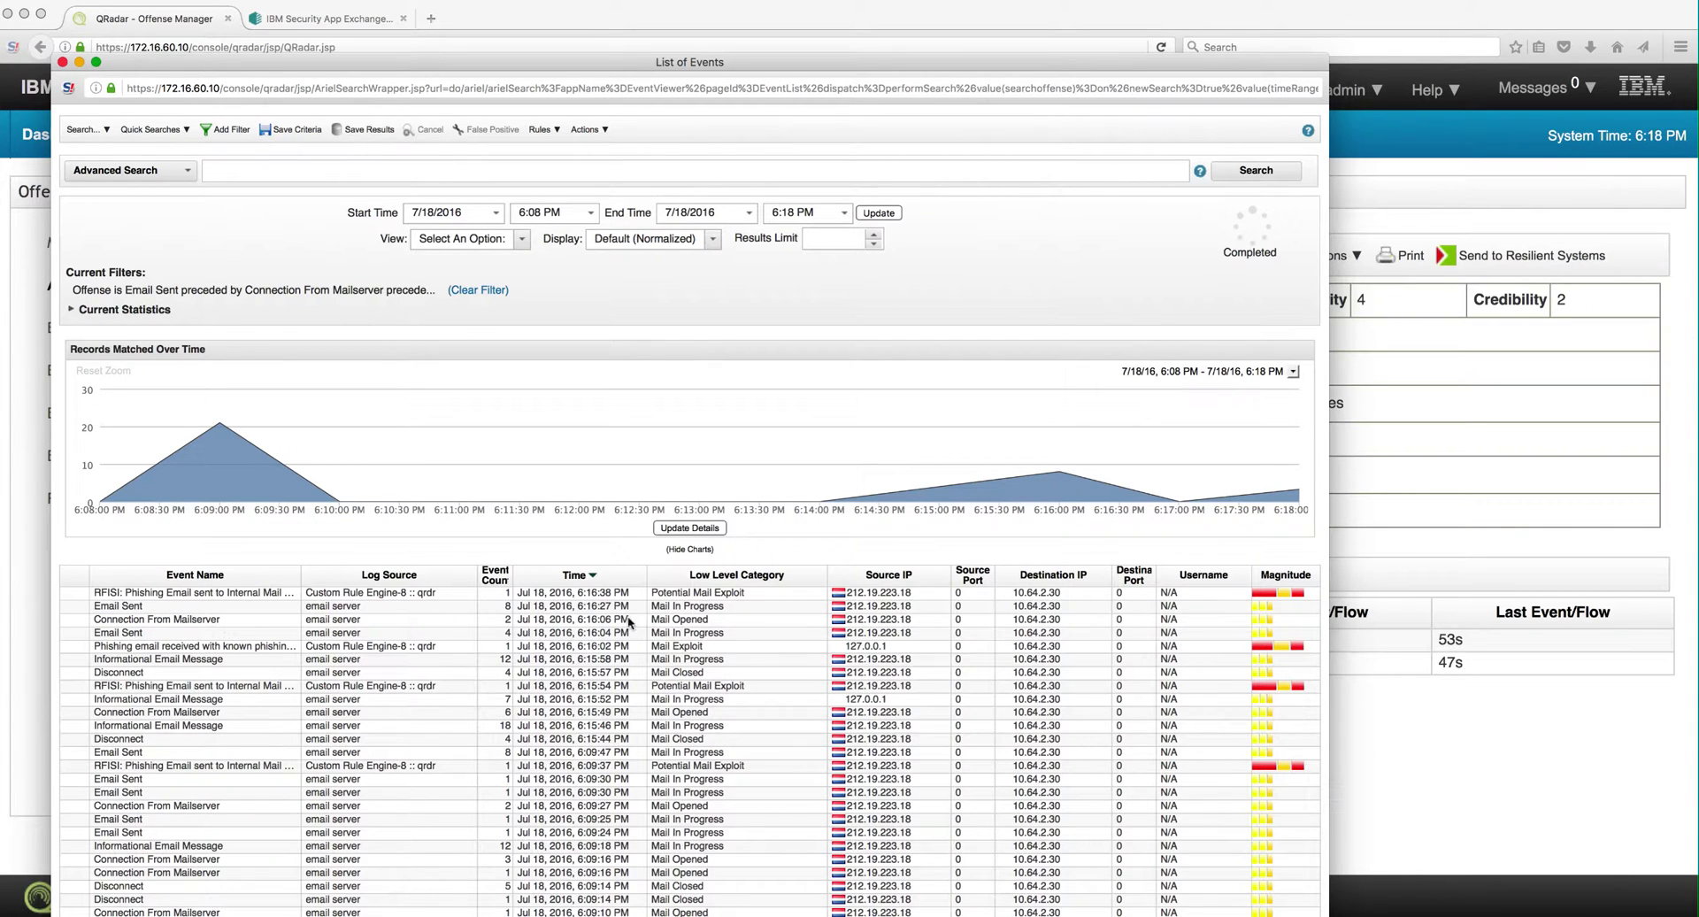
- Open the details of the 6:16:06 PM Connection From Mailserver event
click(599, 619)
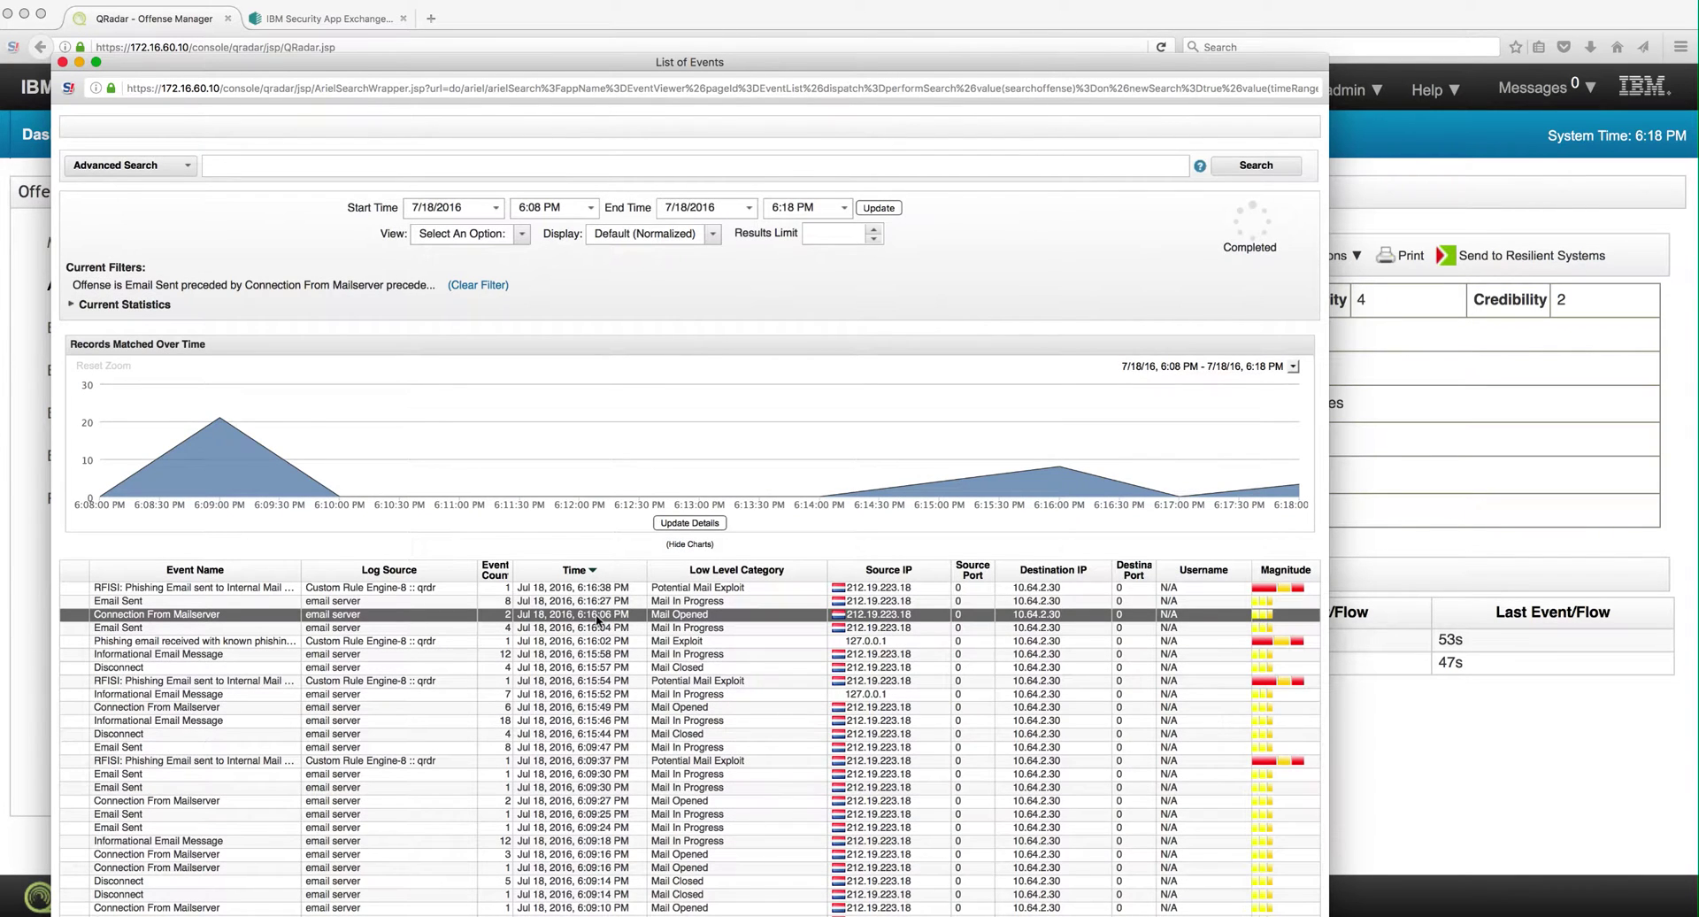